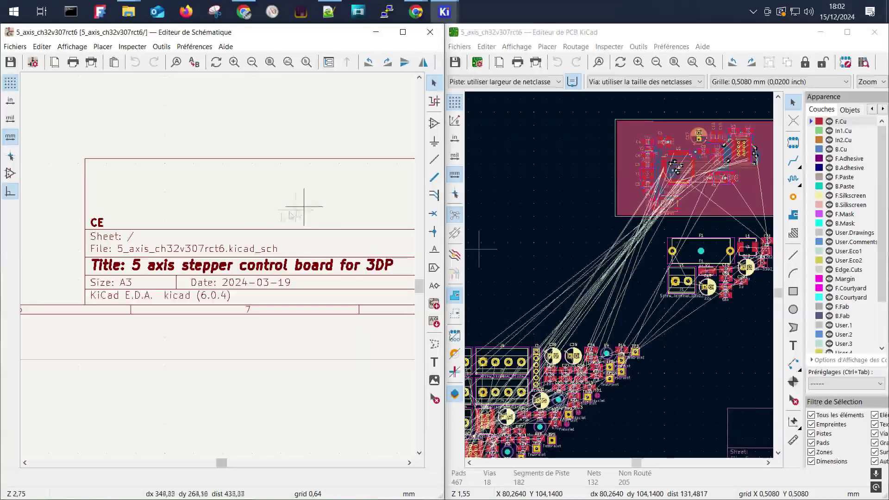
# - Examine the title block, microcontroller and stepper driver sections of the 5_axis_ch32v307rct6 schematic, along with its PCB layout
pyautogui.scroll(-2, 130, 250)
pyautogui.moveTo(130, 246); pyautogui.dragTo(150, 297, button='middle')
pyautogui.scroll(-3, 149, 277)
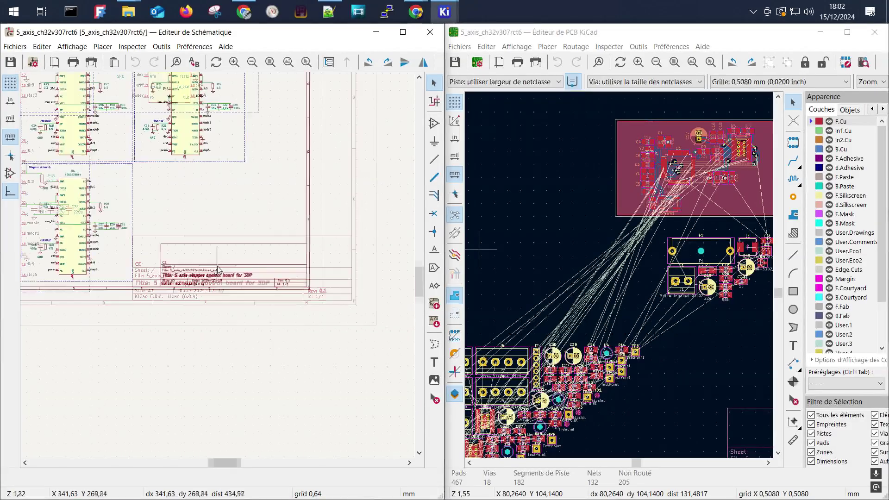
pyautogui.moveTo(247, 217); pyautogui.dragTo(268, 227, button='middle')
pyautogui.scroll(3, 185, 253)
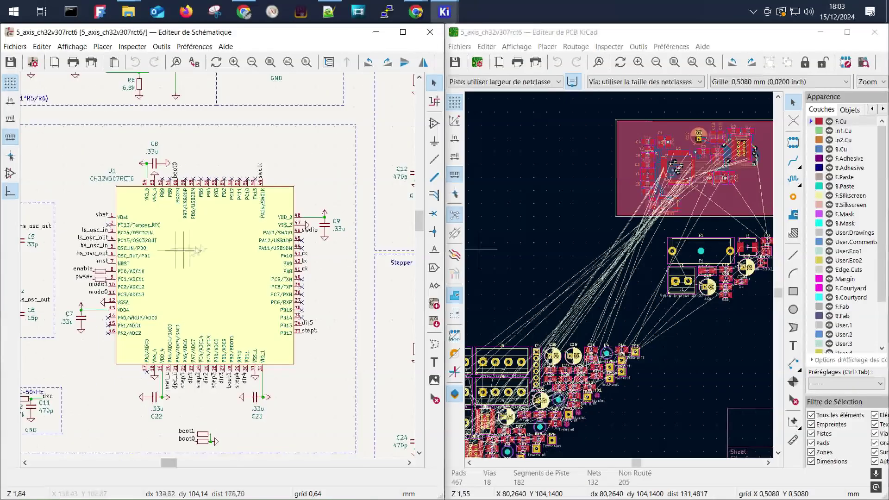
pyautogui.scroll(-3, 251, 284)
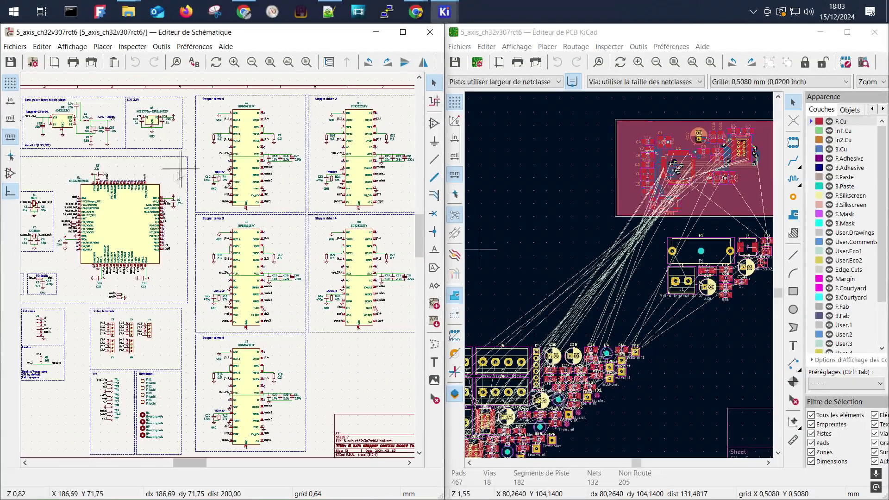
pyautogui.scroll(-3, 622, 277)
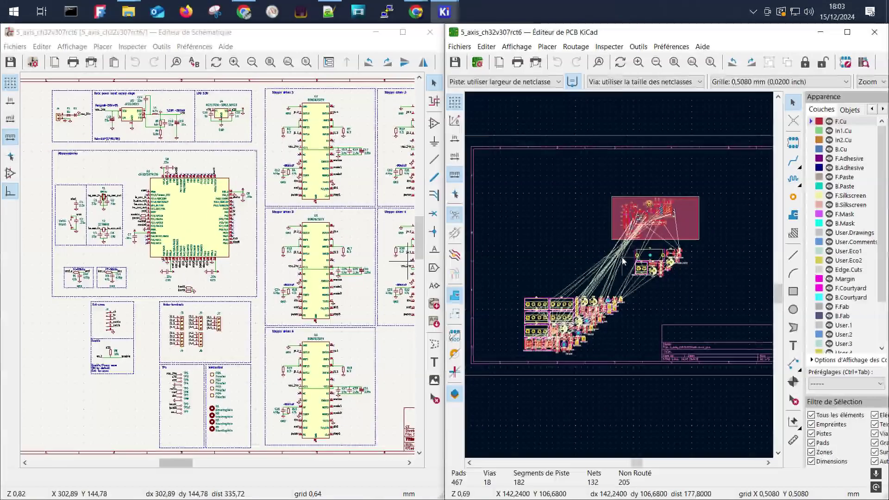
pyautogui.scroll(3, 218, 241)
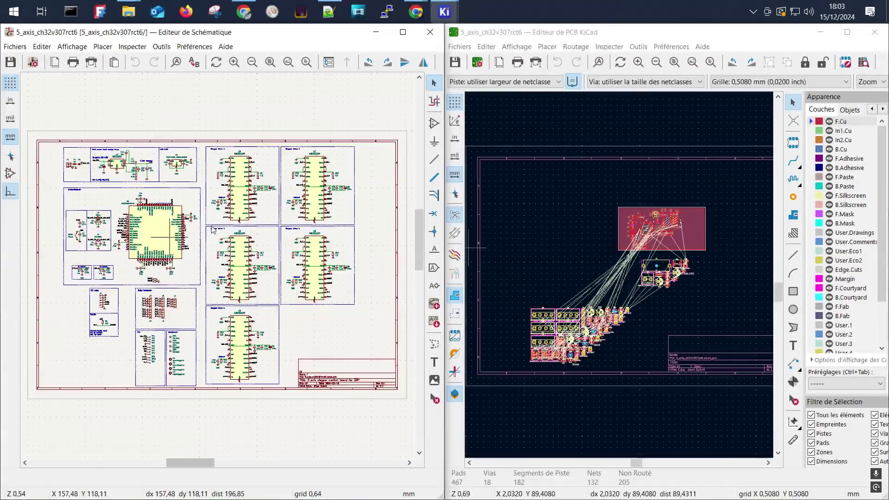
pyautogui.moveTo(219, 242); pyautogui.dragTo(228, 241, button='middle')
# - Switch to the grblHAL page in the browser and examine the stepper driver sections and microcontroller U1 in the schematic beside it
pyautogui.hotkey('alt', 'Tab')
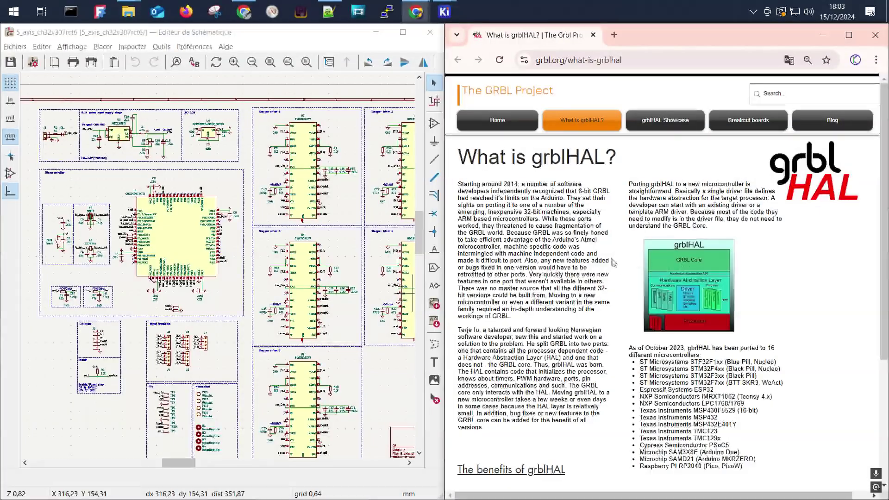
pyautogui.moveTo(231, 220); pyautogui.dragTo(211, 220, button='middle')
pyautogui.scroll(-2, 212, 222)
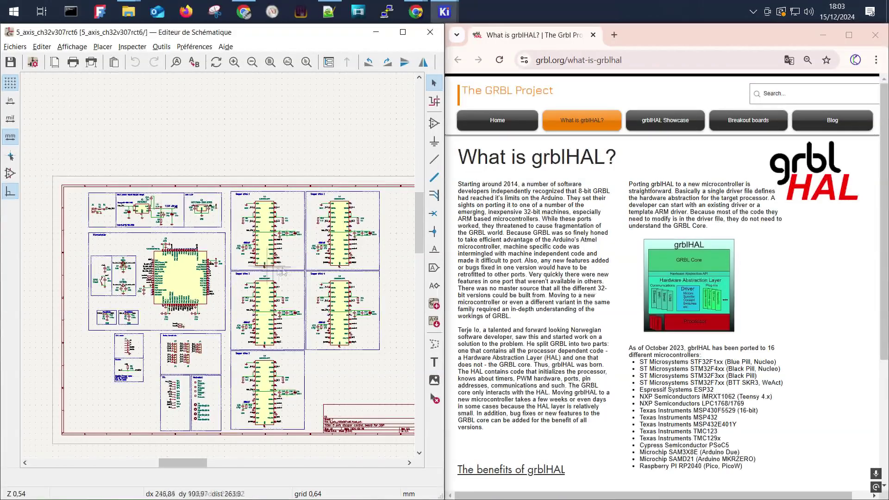
pyautogui.scroll(2, 269, 255)
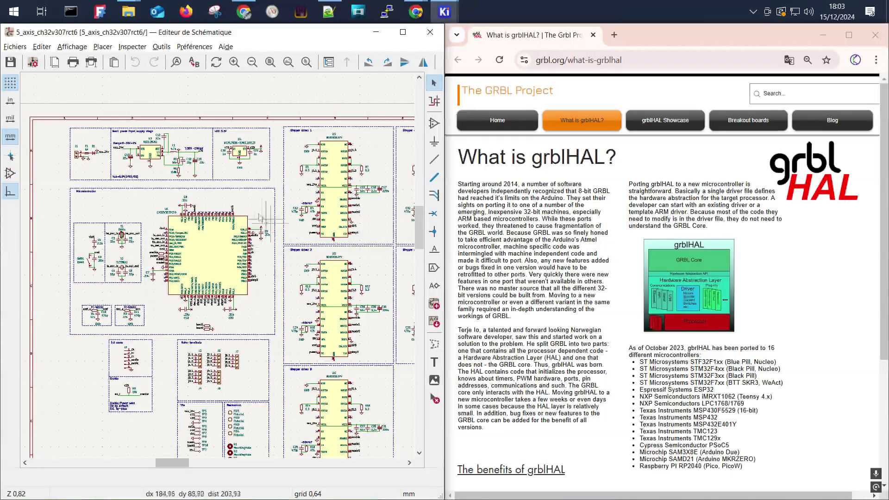
pyautogui.moveTo(252, 229); pyautogui.dragTo(241, 224, button='middle')
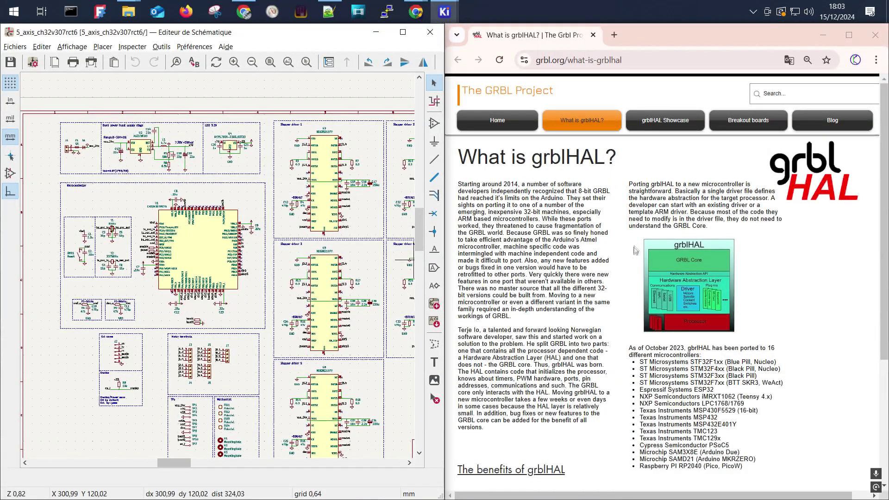
pyautogui.moveTo(258, 284); pyautogui.dragTo(261, 246, button='middle')
pyautogui.moveTo(319, 253); pyautogui.dragTo(239, 248, button='middle')
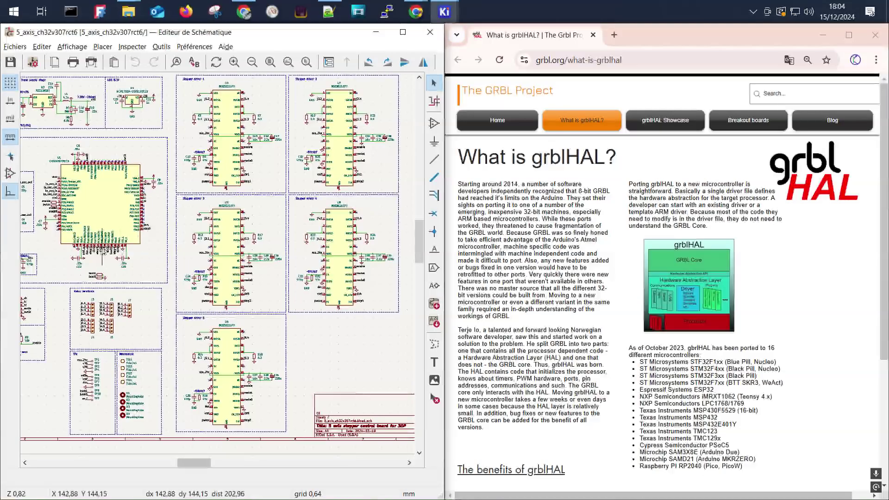
pyautogui.moveTo(123, 217); pyautogui.dragTo(129, 218, button='middle')
pyautogui.scroll(5, 74, 167)
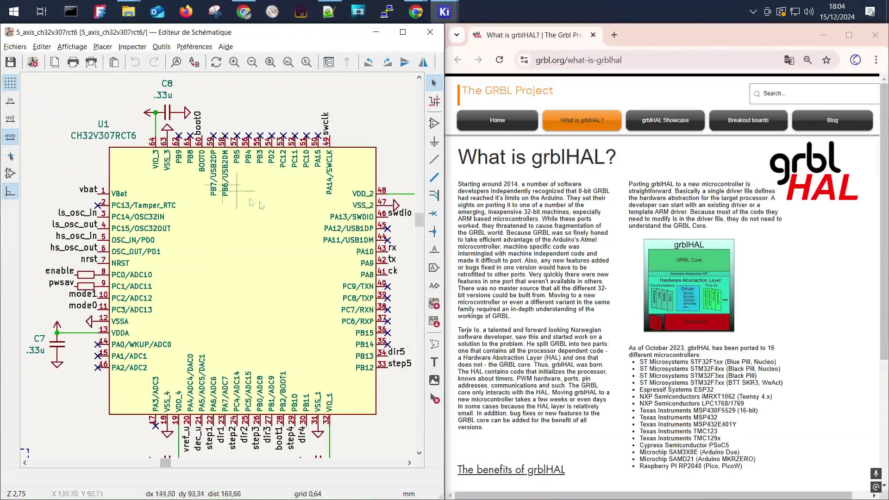
pyautogui.scroll(-1, 569, 230)
# - Highlight the STM32F4xx entry in the grblHAL page's list of supported microcontrollers and look over U1's pins in the schematic
pyautogui.doubleClick(707, 311)
pyautogui.moveTo(707, 311); pyautogui.dragTo(814, 314)
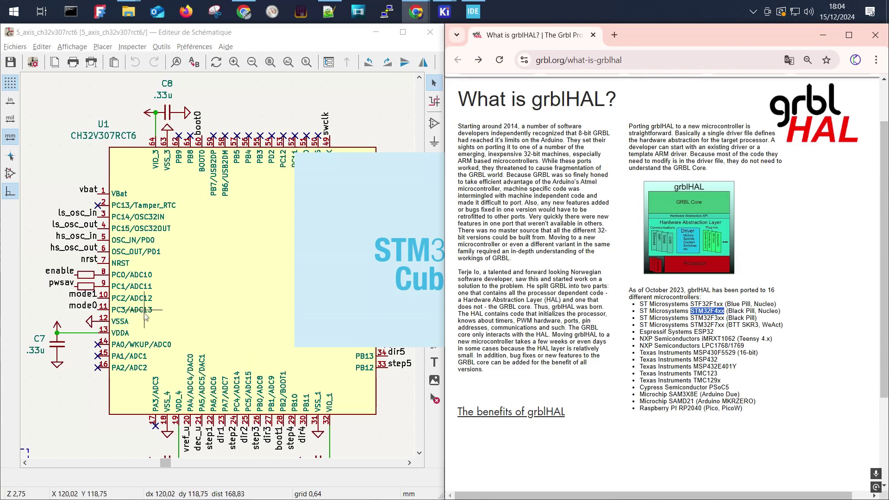
pyautogui.scroll(-3, 197, 315)
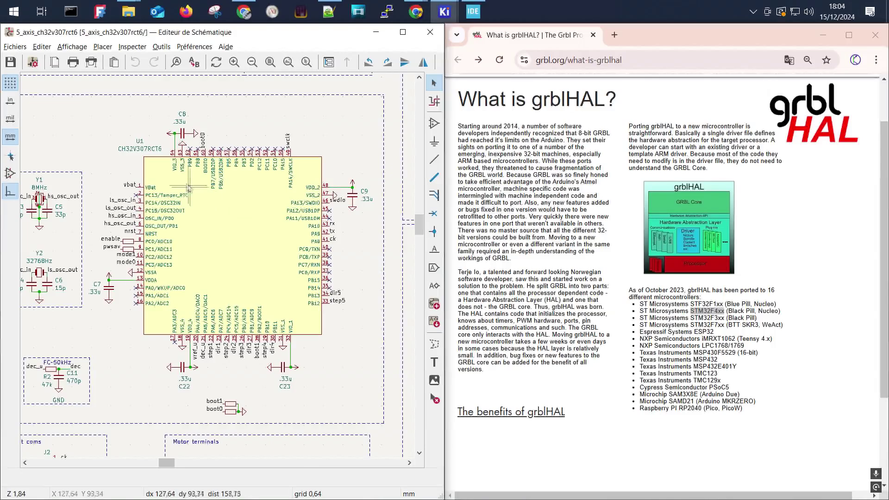
pyautogui.moveTo(227, 242); pyautogui.dragTo(187, 261, button='middle')
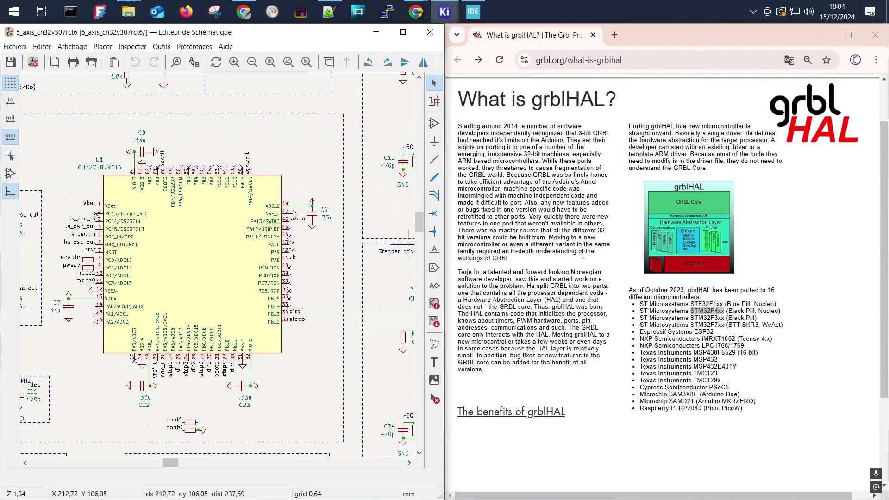
pyautogui.doubleClick(715, 312)
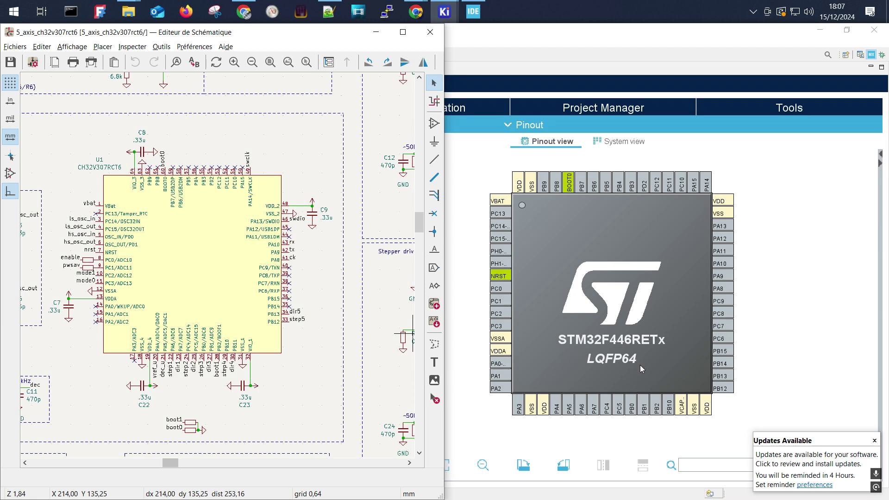
# - Compare U1's pins in the schematic with the STM32F446RETx LQFP64 pinout and inspect the stepper driver 1 connections
pyautogui.scroll(2, 185, 403)
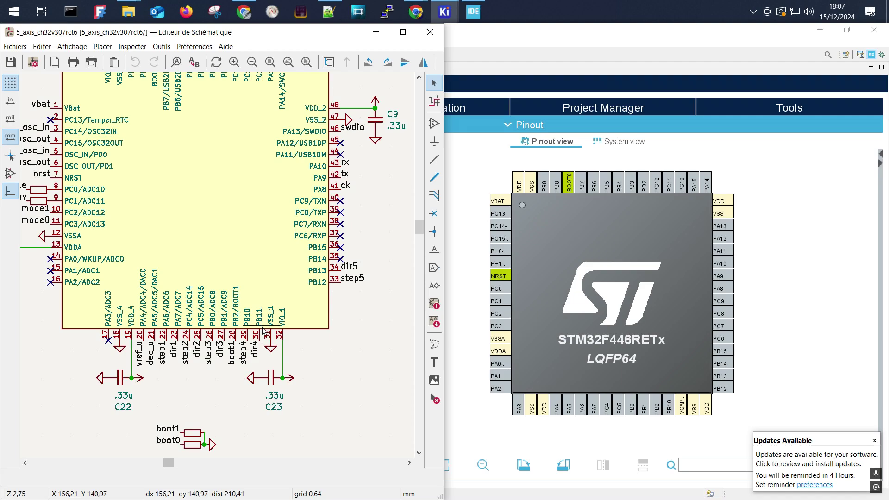
pyautogui.press('F4')
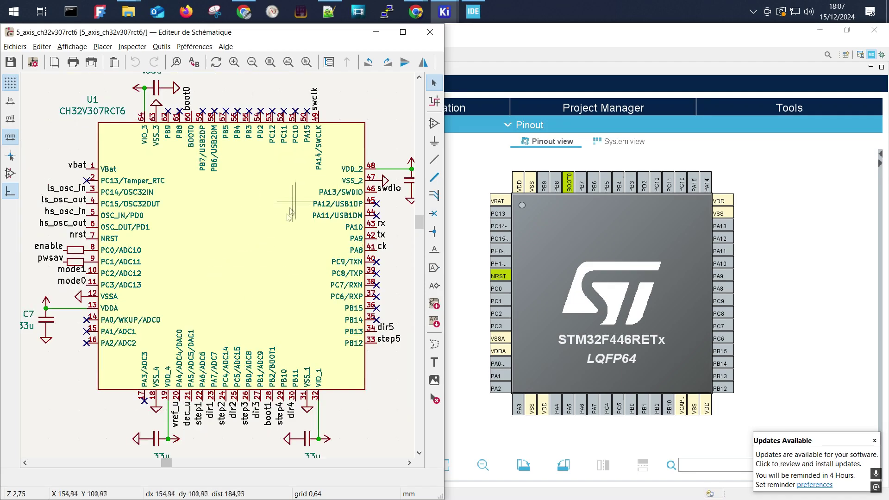
pyautogui.scroll(-5, 304, 239)
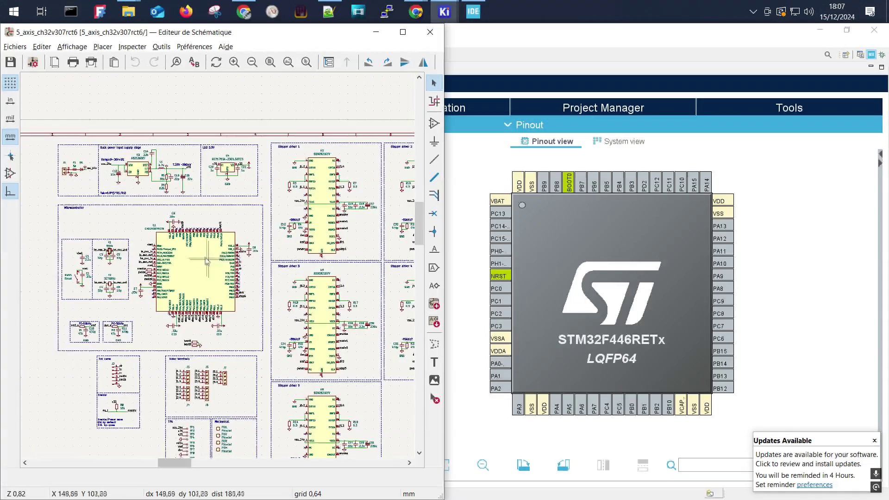
pyautogui.moveTo(274, 284); pyautogui.dragTo(225, 228, button='middle')
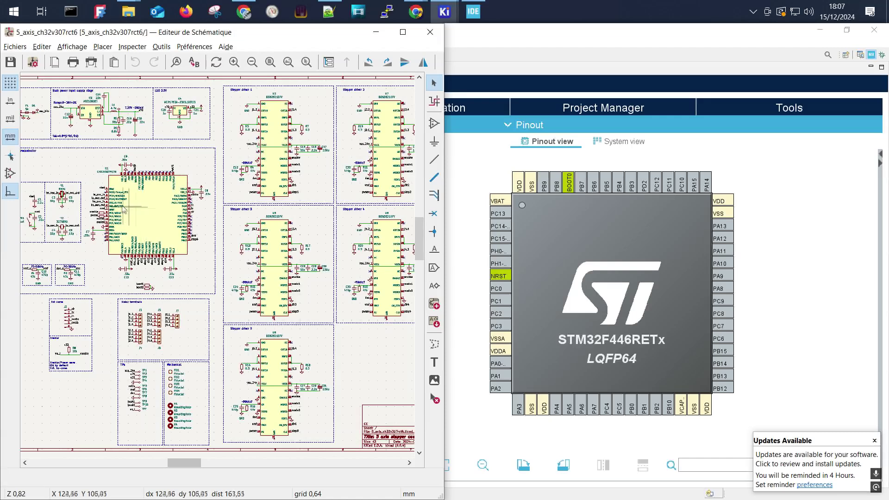
pyautogui.scroll(2, 131, 218)
pyautogui.scroll(2, 153, 218)
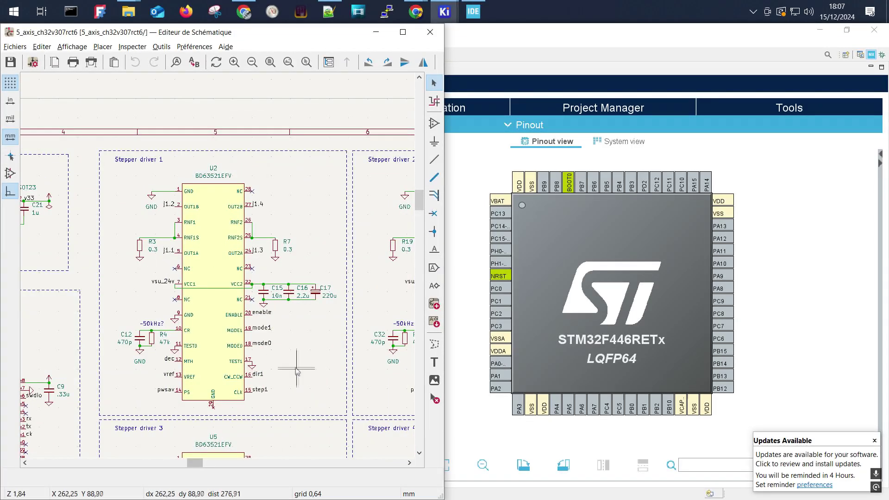
pyautogui.scroll(-2, 281, 285)
pyautogui.moveTo(261, 204); pyautogui.dragTo(266, 196, button='middle')
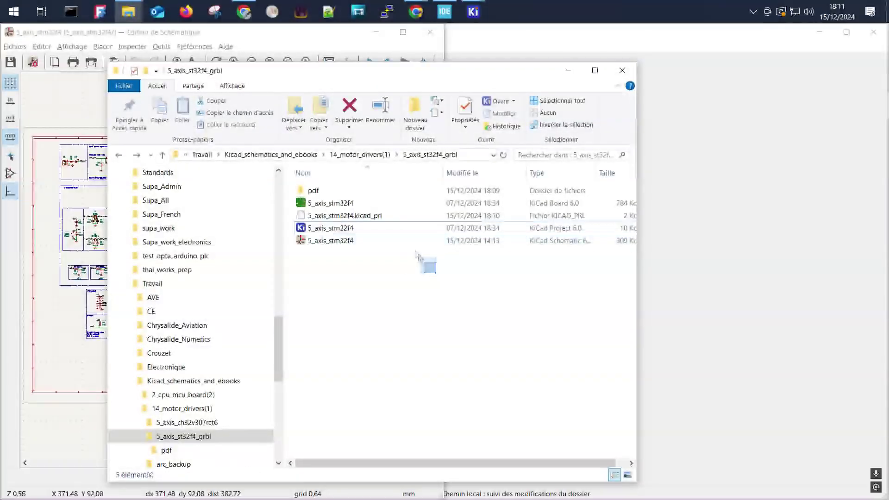
# - Review the KiCad project files in the 5_axis_st32f4_grbl folder
pyautogui.moveTo(418, 256); pyautogui.dragTo(340, 190)
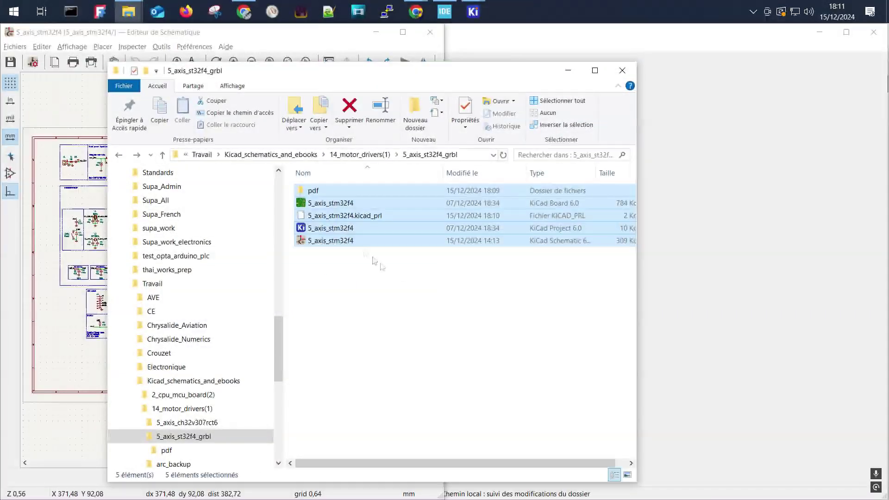
pyautogui.click(371, 221)
# - Return to the browser and highlight the "What is grblHAL?" heading, the STM32F4xx (Black Pill, Nucleo) entry and the page address
pyautogui.hotkey('alt', 'Tab')
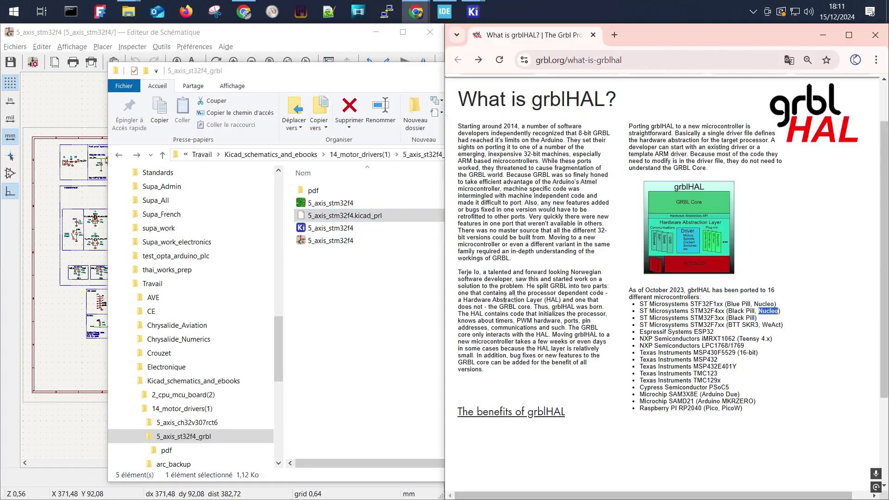
pyautogui.doubleClick(582, 95)
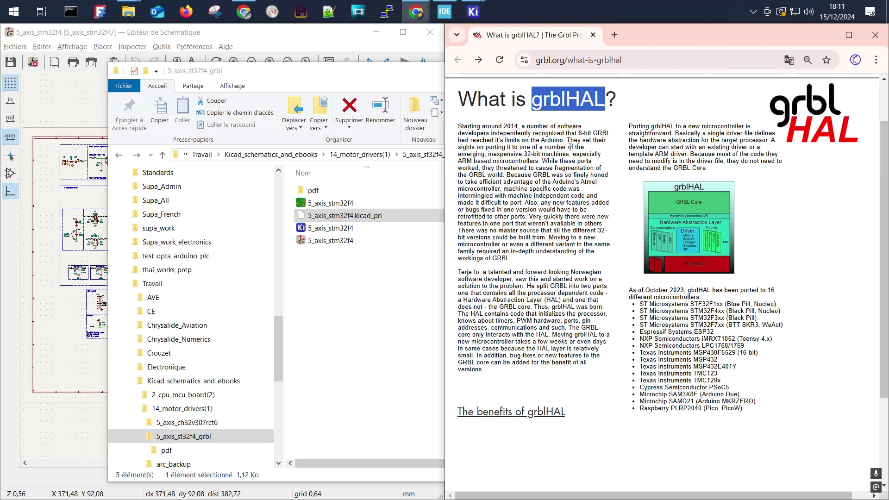
pyautogui.tripleClick(573, 102)
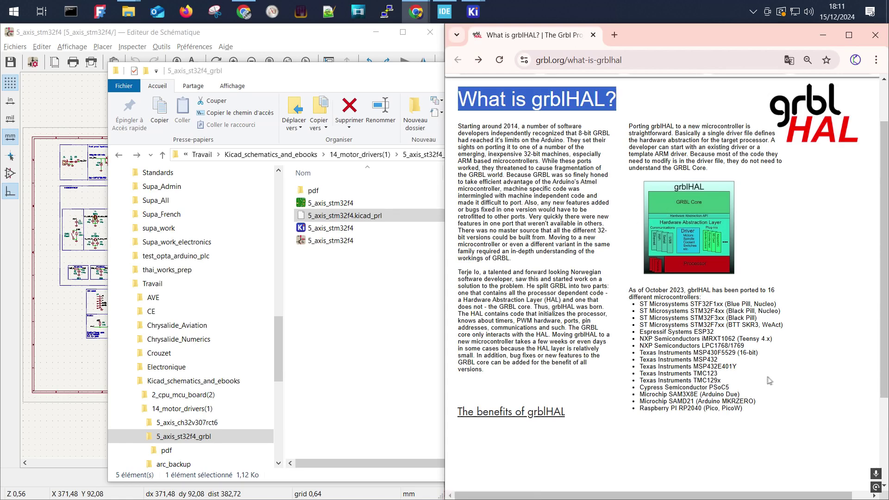
pyautogui.moveTo(640, 310); pyautogui.dragTo(787, 315)
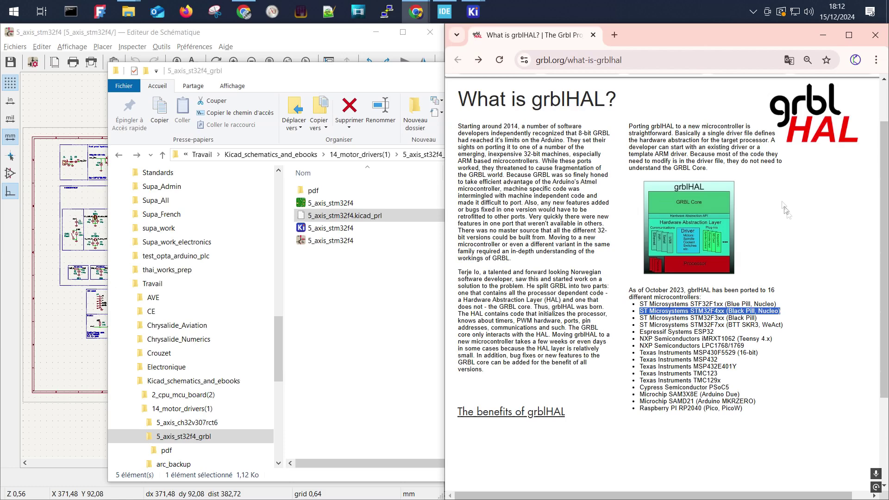
pyautogui.click(620, 66)
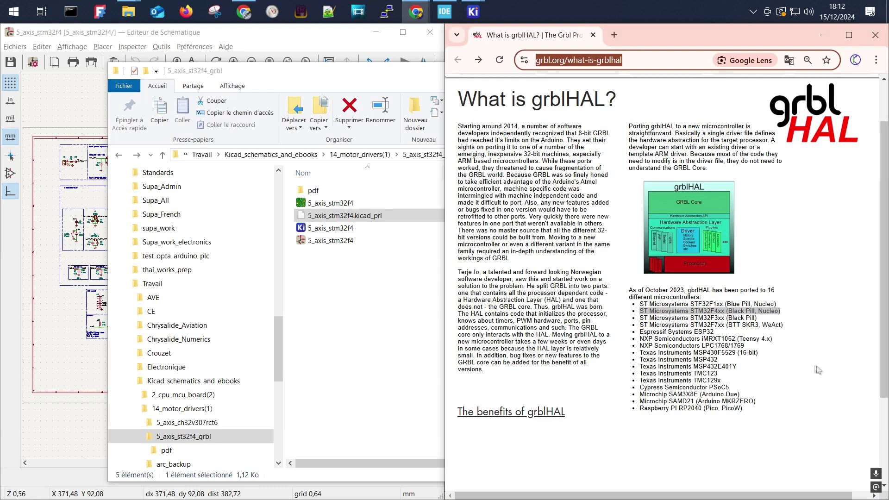
# - Switch to the 5_axis_stm32f4 schematic and examine its stepper driver, buck power input and LDO 3.3V sections
pyautogui.click(374, 295)
pyautogui.click(76, 272)
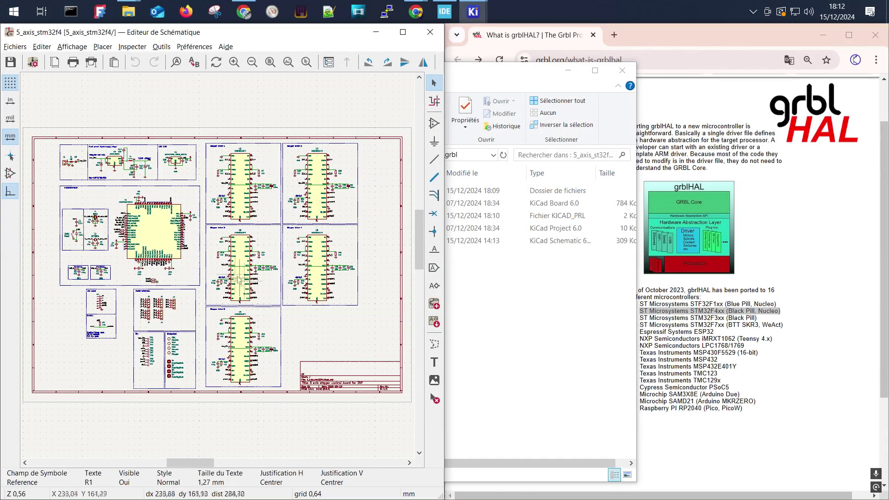
pyautogui.moveTo(218, 253); pyautogui.dragTo(237, 253, button='middle')
pyautogui.scroll(3, 234, 255)
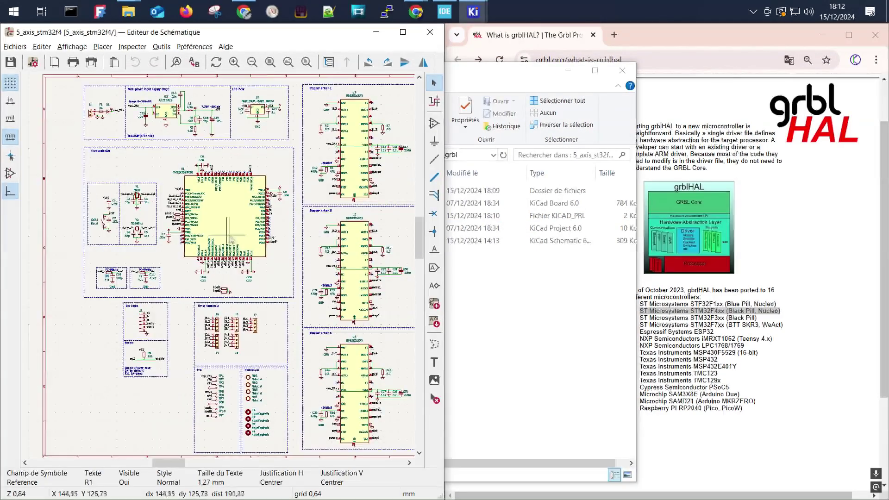
pyautogui.scroll(-2, 220, 268)
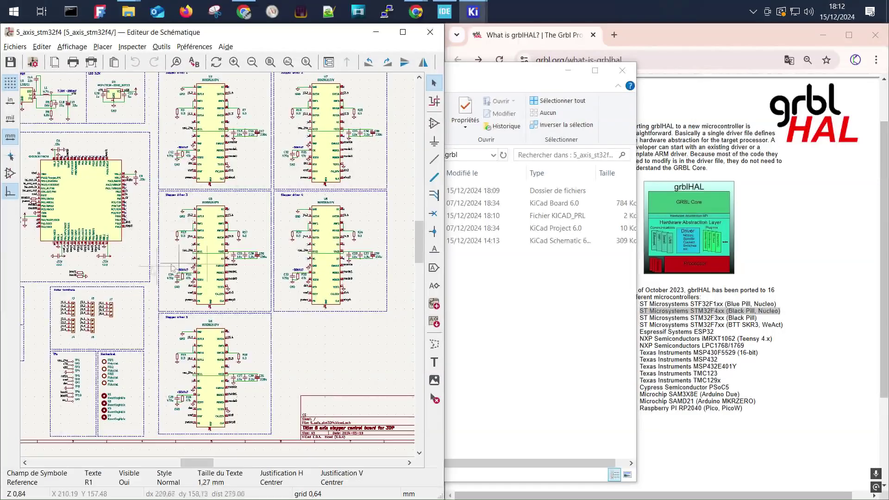
pyautogui.scroll(-1, 110, 306)
pyautogui.scroll(1, 185, 222)
pyautogui.scroll(2, 233, 188)
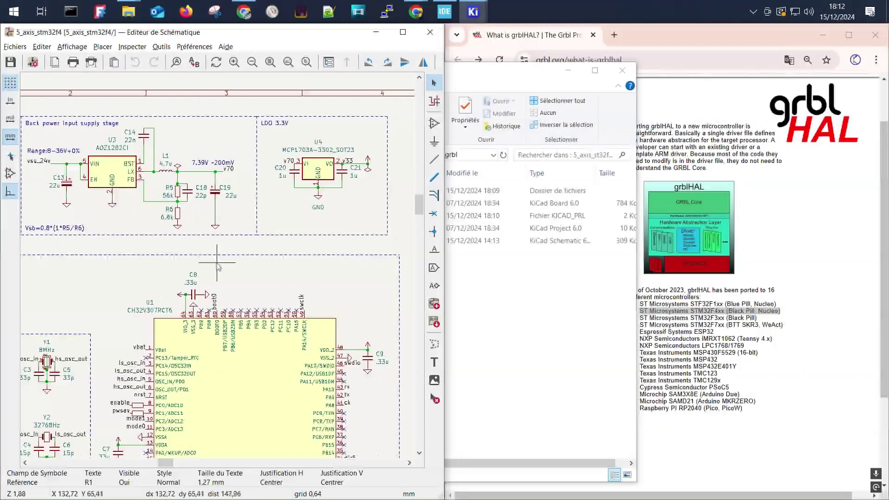
# - Inspect the pins and labels of microcontroller U1 in the 5_axis_stm32f4 schematic, and review the whole microcontroller section
pyautogui.scroll(-3, 215, 265)
pyautogui.scroll(2, 205, 370)
pyautogui.moveTo(326, 359); pyautogui.dragTo(181, 346, button='middle')
pyautogui.scroll(2, 105, 93)
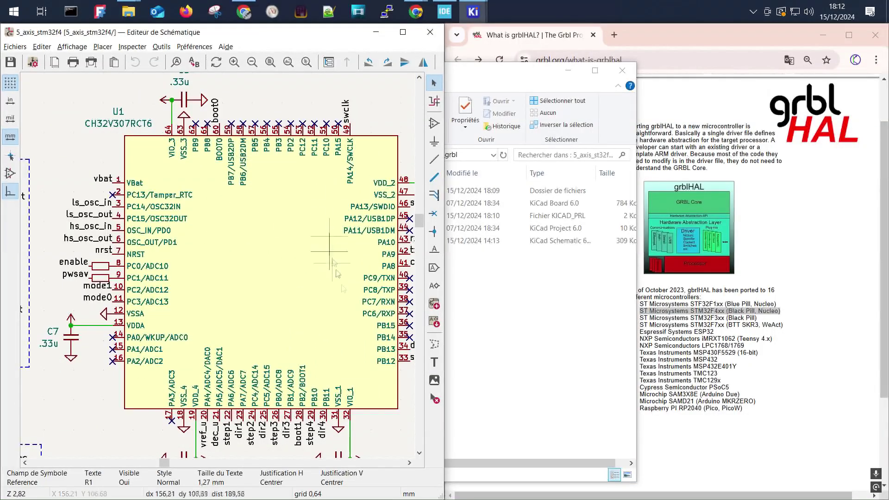
pyautogui.scroll(-8, 244, 214)
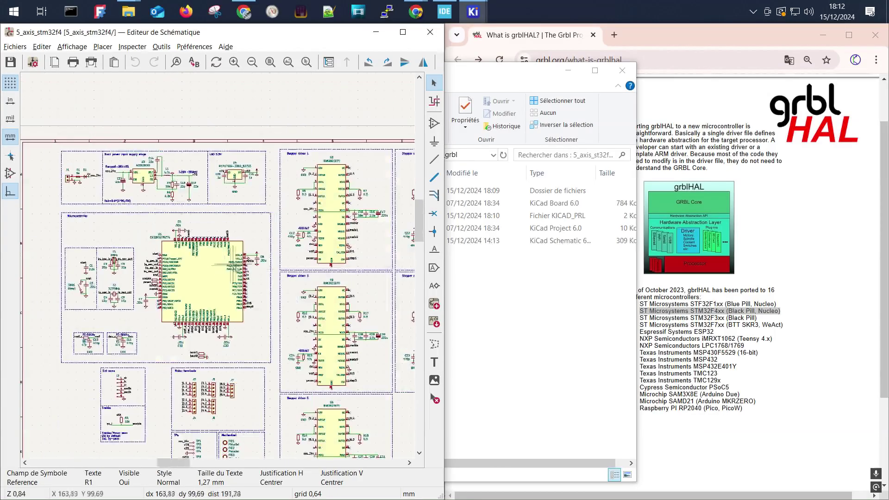
pyautogui.scroll(3, 218, 254)
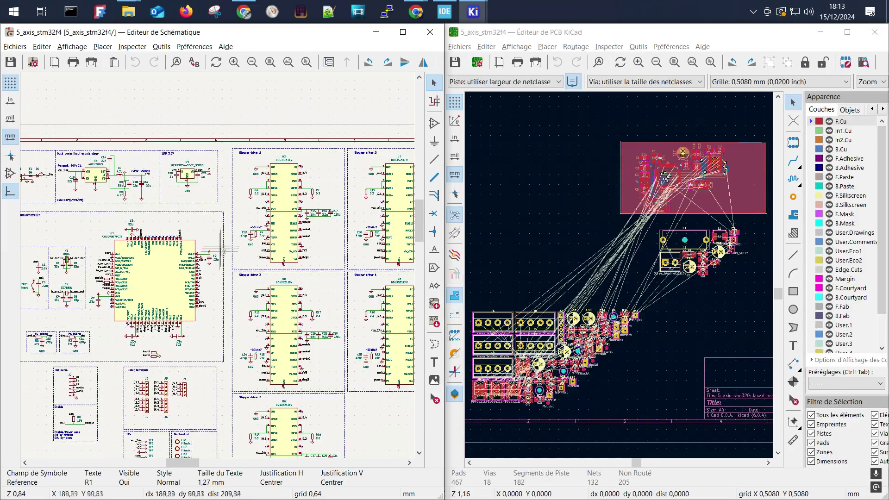
pyautogui.scroll(1, 204, 252)
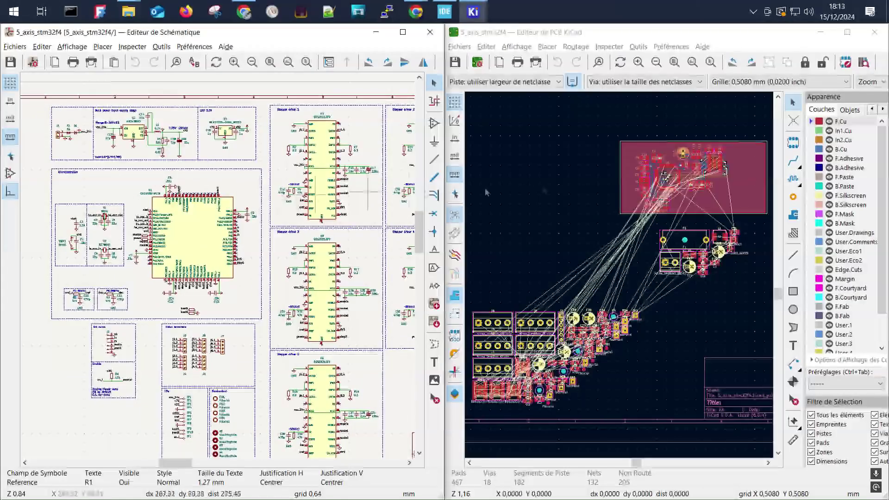
# - Examine the board outline and power footprints on the PCB, then cross-probe fuse F1 and diode D1 between layout and schematic
pyautogui.scroll(5, 686, 168)
pyautogui.scroll(-2, 620, 279)
pyautogui.moveTo(584, 274); pyautogui.dragTo(617, 247, button='middle')
pyautogui.scroll(1, 585, 298)
pyautogui.scroll(-2, 587, 263)
pyautogui.moveTo(585, 304); pyautogui.dragTo(610, 326, button='middle')
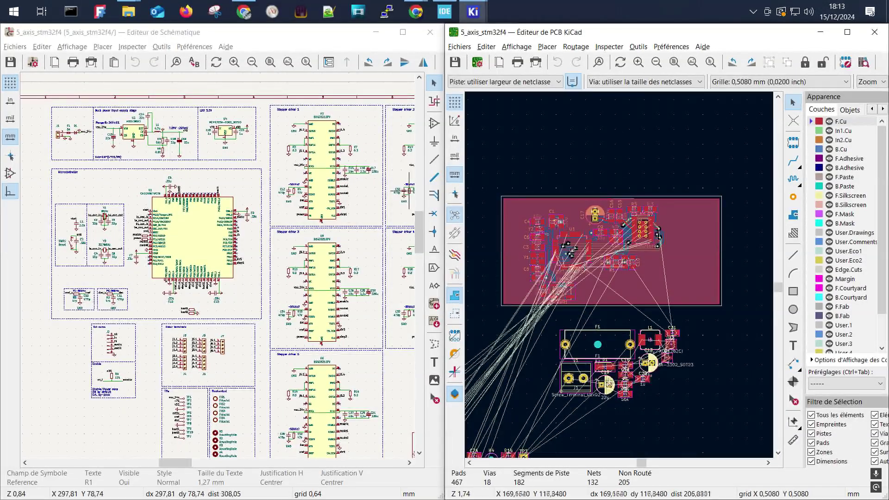
pyautogui.click(619, 338)
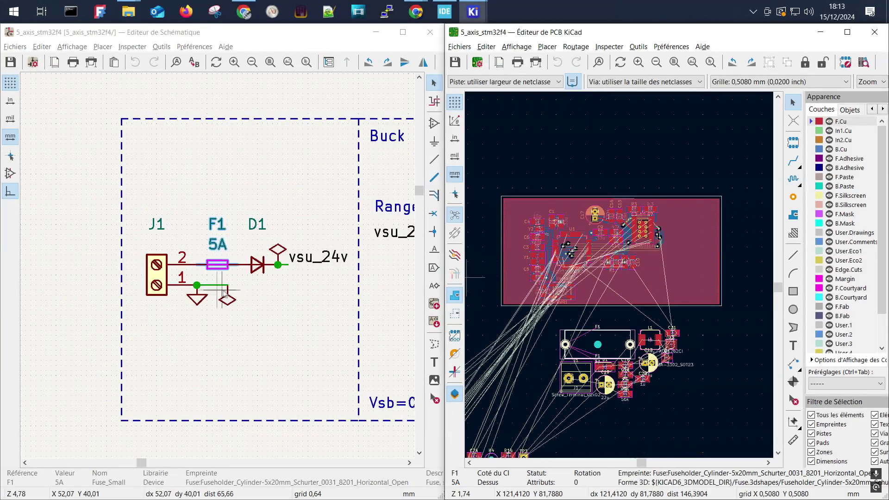
pyautogui.click(258, 265)
# - Review the schematic's buck power input, LDO 3.3V, microcontroller, Ext coms, Enable and Motor terminals sections
pyautogui.scroll(-8, 264, 271)
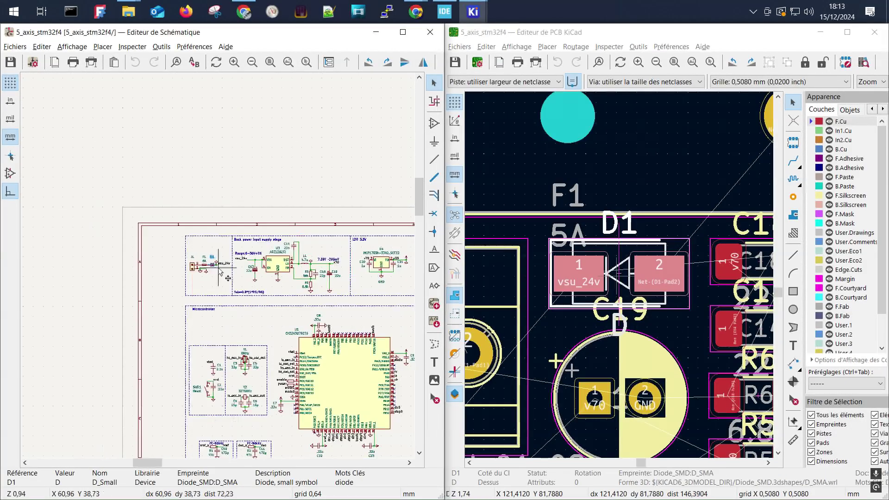
pyautogui.scroll(2, 286, 279)
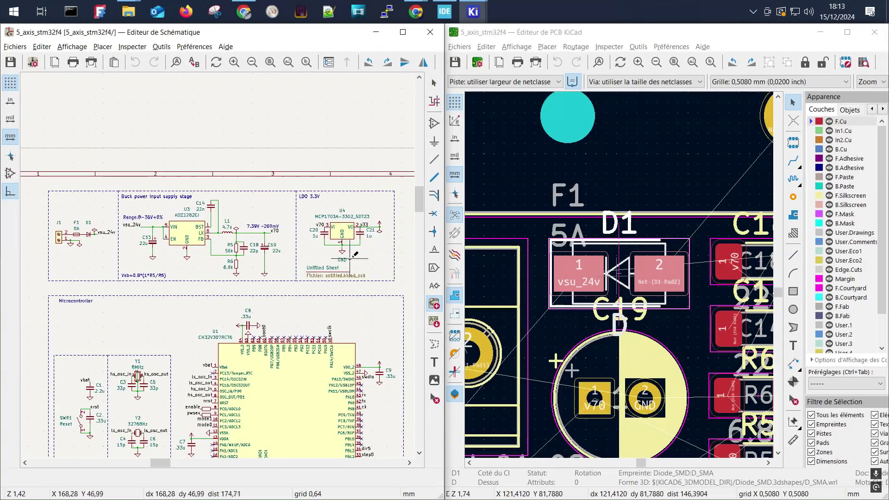
pyautogui.press('Escape')
pyautogui.moveTo(326, 300); pyautogui.dragTo(333, 214, button='middle')
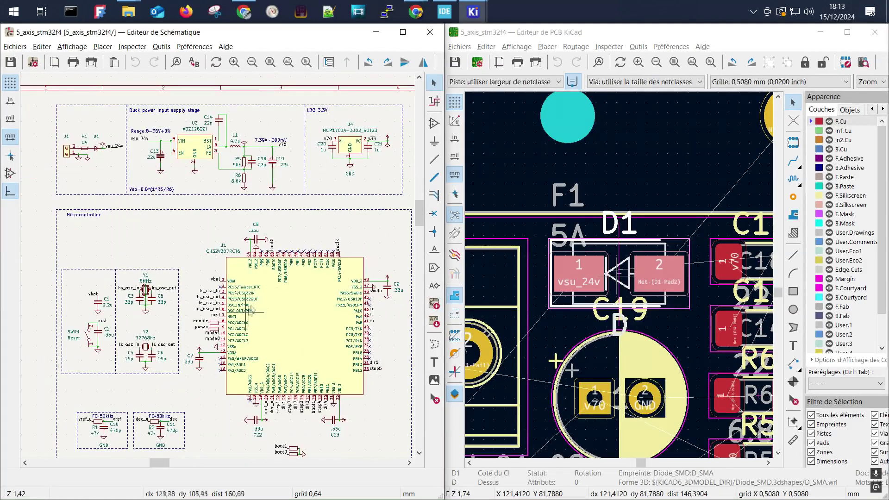
pyautogui.moveTo(168, 282); pyautogui.dragTo(222, 188, button='middle')
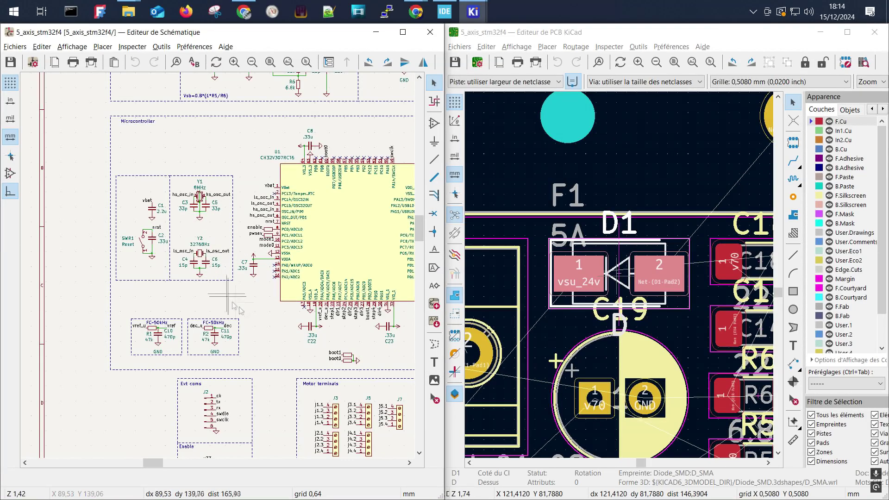
pyautogui.moveTo(235, 301); pyautogui.dragTo(176, 250, button='middle')
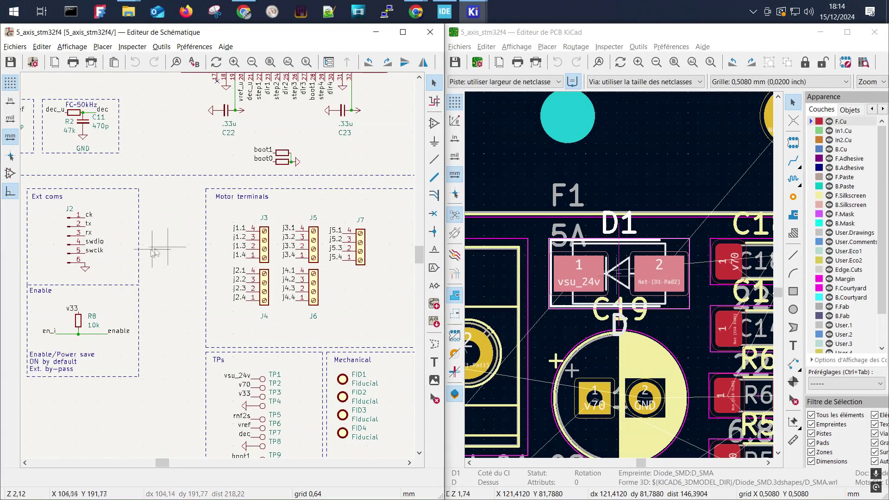
pyautogui.moveTo(292, 239); pyautogui.dragTo(334, 233, button='middle')
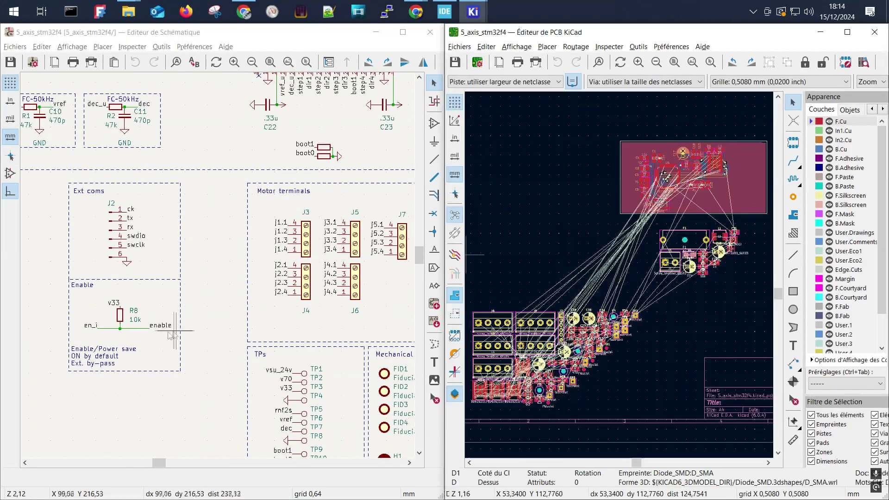
pyautogui.moveTo(280, 273); pyautogui.dragTo(90, 262, button='middle')
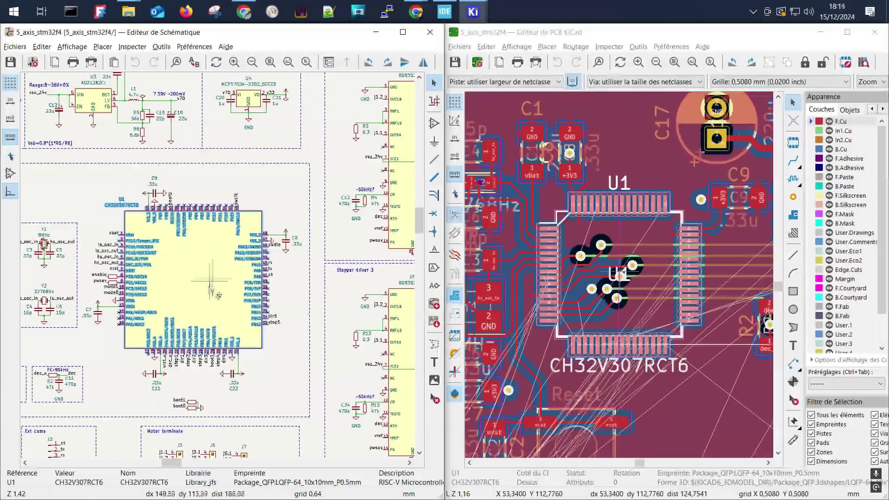
# - Compare the CH32V307RCT6 symbol U1 with the STM32F446RETx symbol beside it, selecting each in turn and inspecting their pins
pyautogui.scroll(2, 218, 267)
pyautogui.scroll(-1, 218, 267)
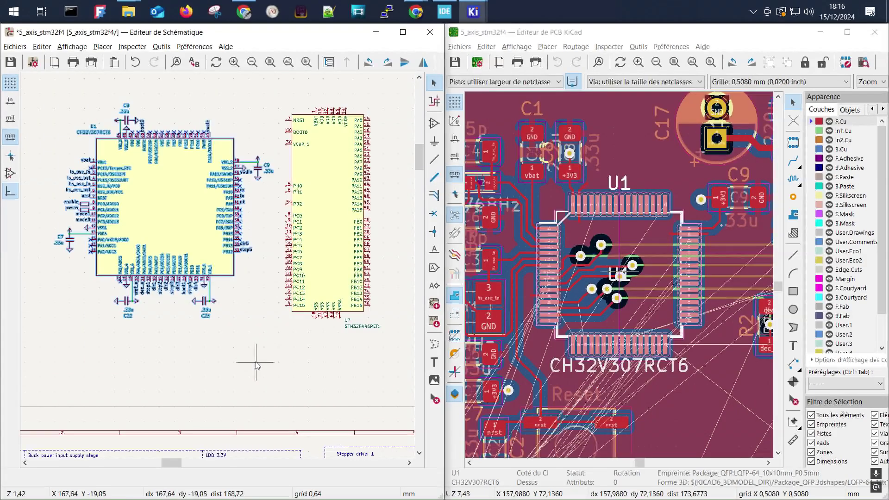
pyautogui.click(256, 363)
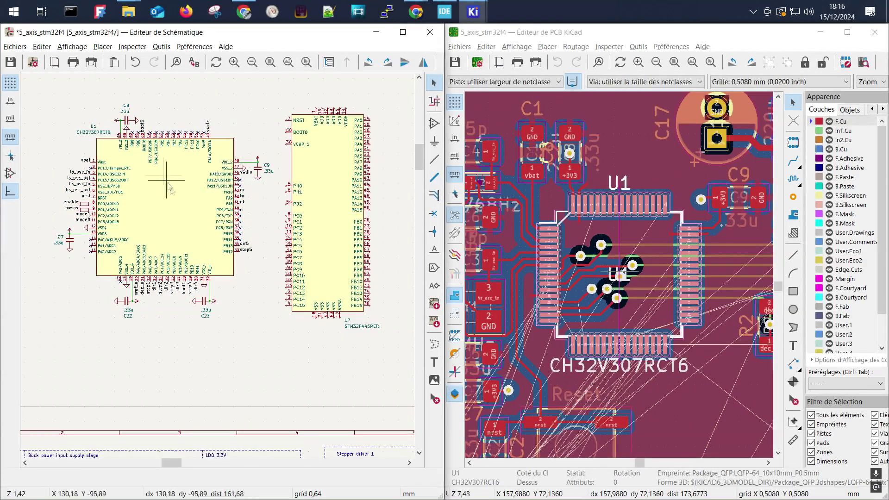
pyautogui.click(181, 195)
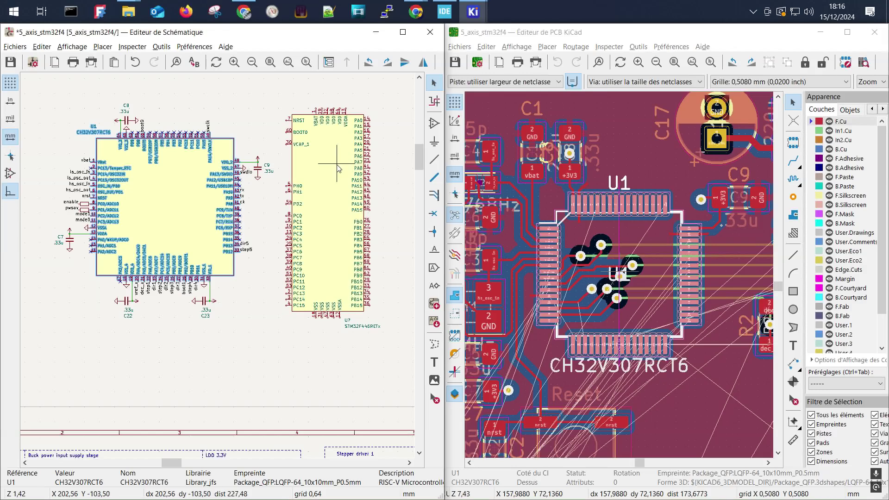
pyautogui.click(329, 176)
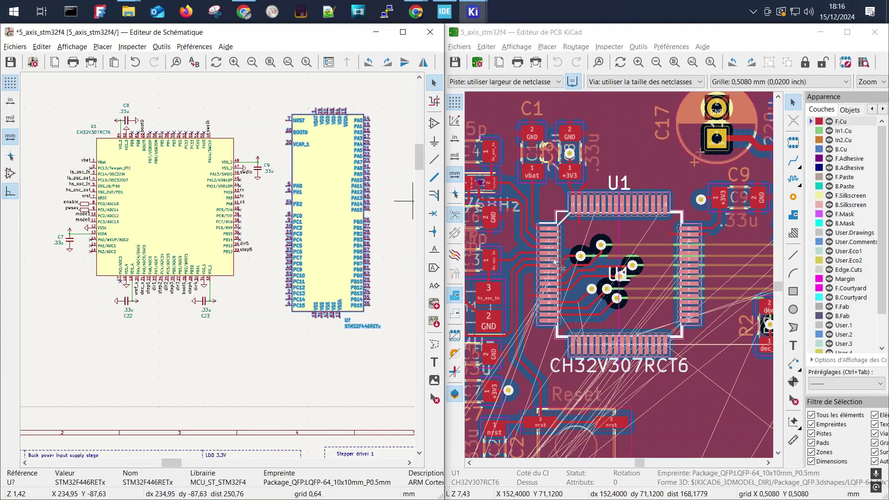
pyautogui.scroll(2, 179, 248)
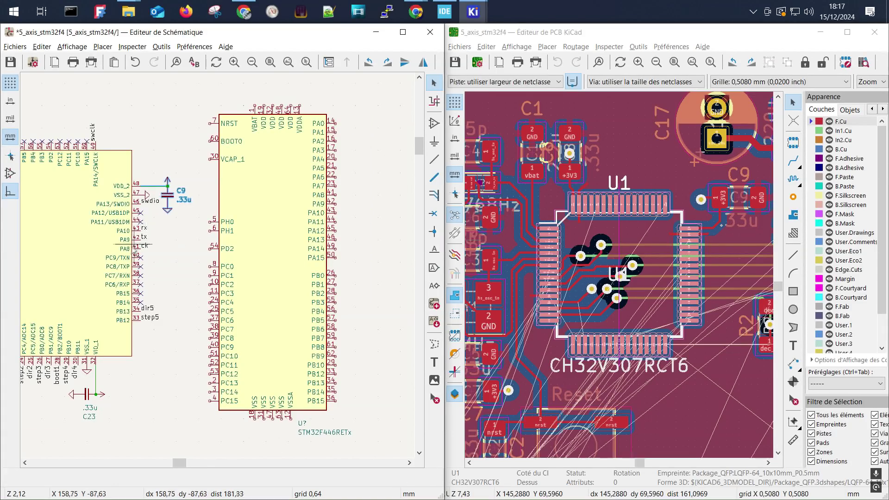
pyautogui.moveTo(139, 231); pyautogui.dragTo(164, 222, button='middle')
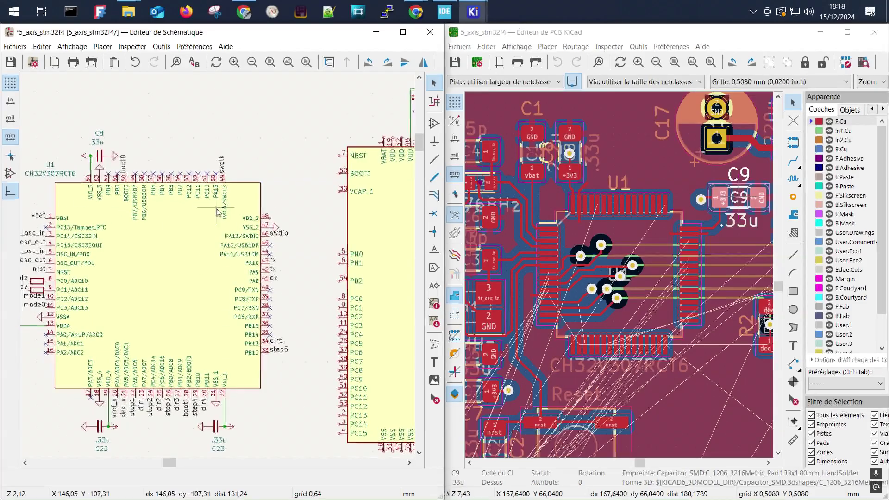
# - Wire the row of four decoupling capacitors, ending at C8, to the VDD pins of the STM32F446RETx
pyautogui.scroll(3, 338, 206)
pyautogui.click(338, 206)
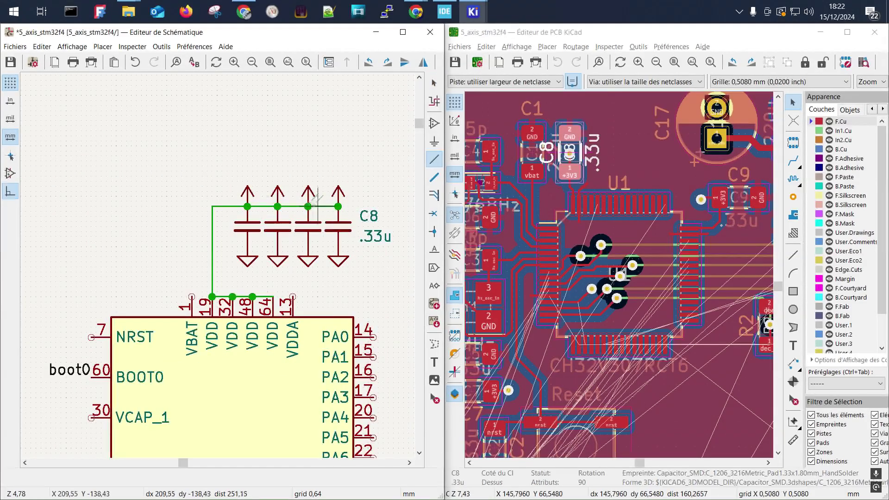
pyautogui.press('Escape')
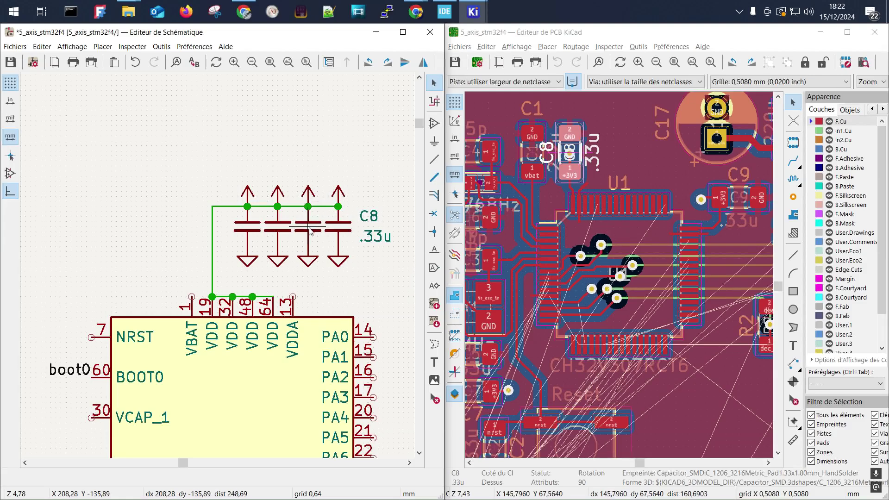
# - Check decoupling capacitor C8 and its copies above the STM32F446RETx by selecting them individually
pyautogui.click(323, 234)
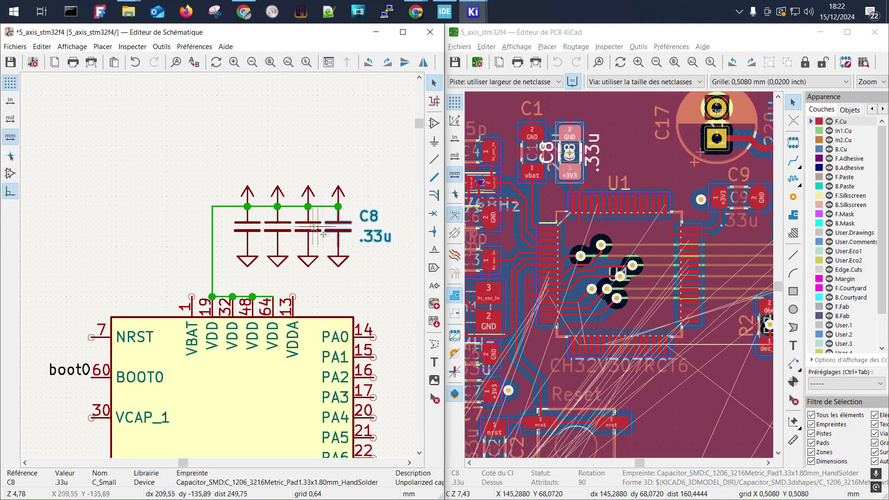
pyautogui.click(279, 226)
pyautogui.moveTo(277, 236); pyautogui.dragTo(257, 236)
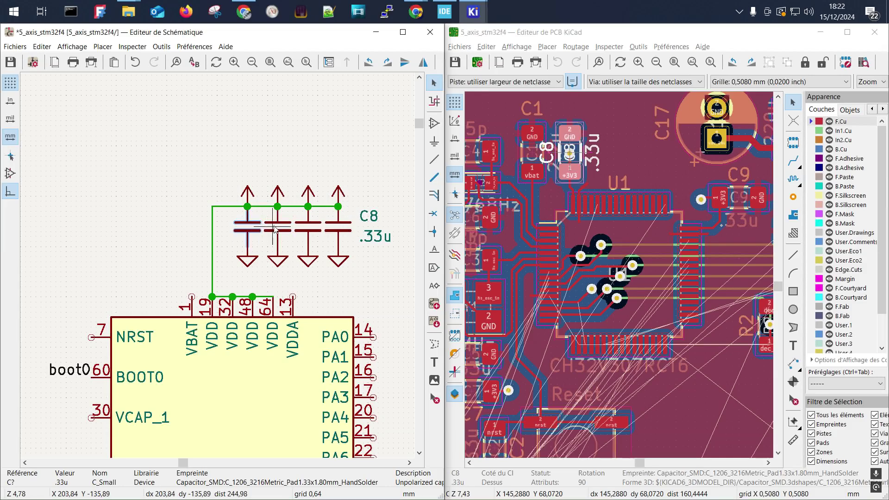
pyautogui.click(308, 227)
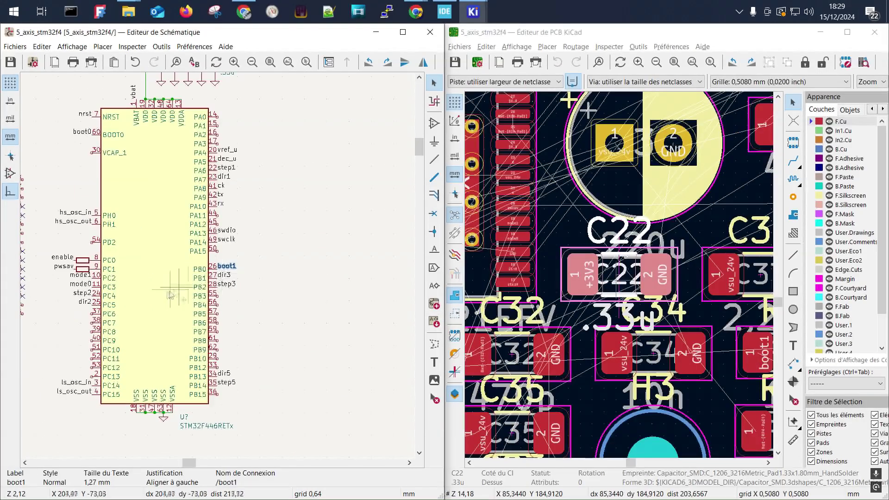
# - Compare the labelled STM32F446RETx symbol with the old CH32V307RCT6 symbol, checking which labels are attached to the pins
pyautogui.moveTo(185, 279); pyautogui.dragTo(374, 230, button='middle')
pyautogui.scroll(-2, 324, 250)
pyautogui.scroll(-1, 204, 197)
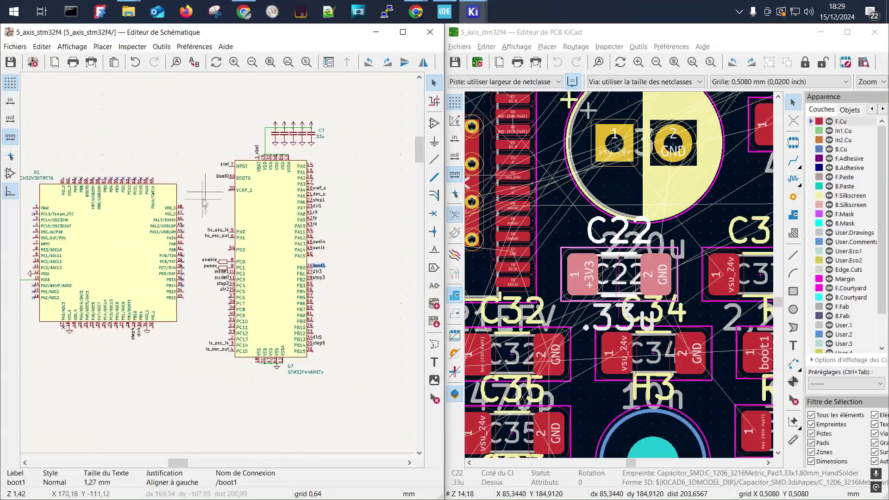
pyautogui.moveTo(126, 201); pyautogui.dragTo(183, 184, button='middle')
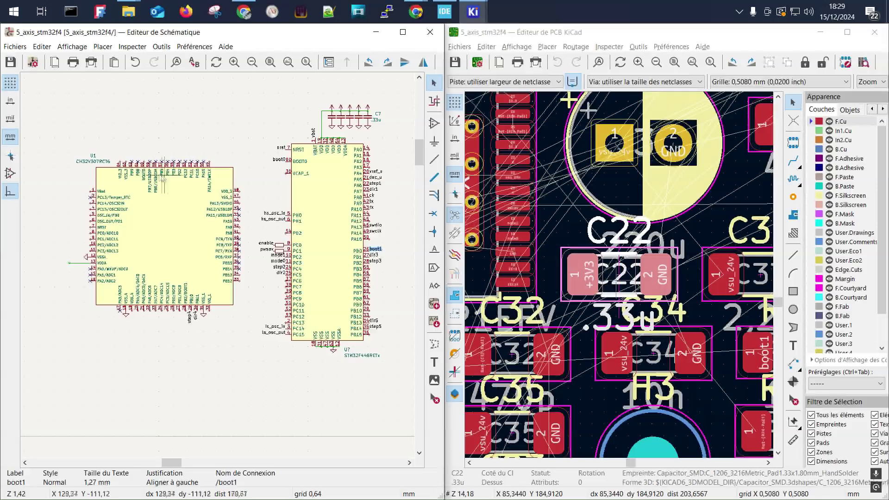
pyautogui.click(238, 176)
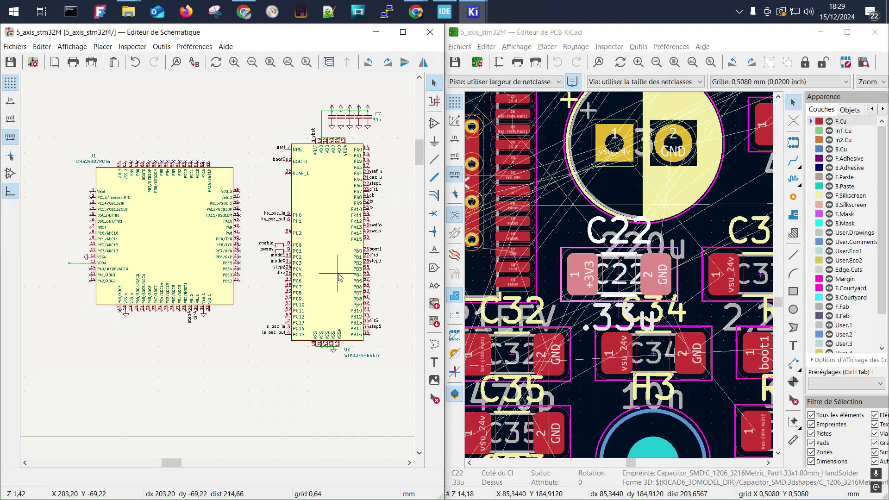
pyautogui.scroll(3, 190, 301)
pyautogui.scroll(-5, 237, 206)
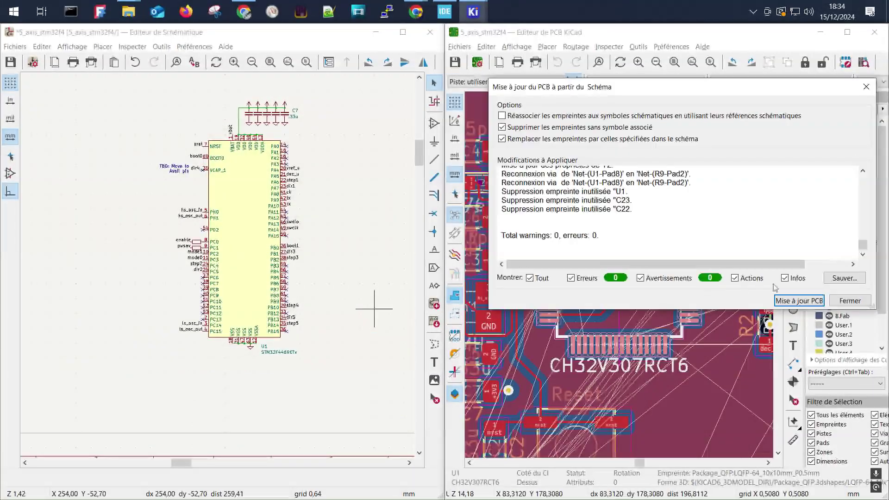
# - Update the PCB from the schematic, deleting footprints without a symbol and replacing changed ones, and review the microcontroller and stepper driver sections
pyautogui.click(788, 299)
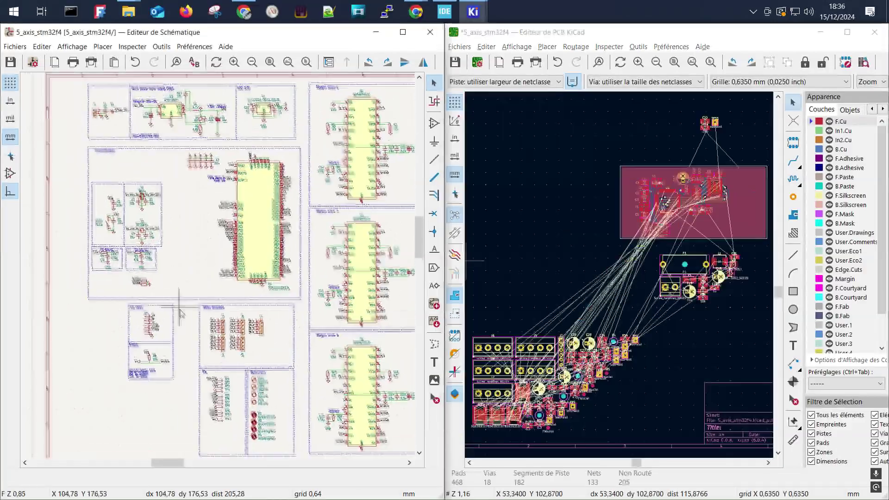
pyautogui.scroll(3, 200, 222)
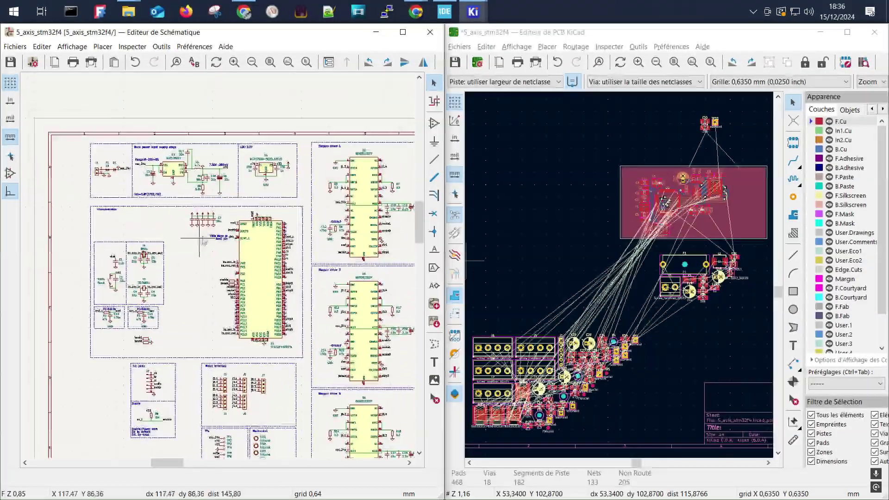
pyautogui.moveTo(260, 323); pyautogui.dragTo(183, 312, button='middle')
pyautogui.moveTo(335, 308); pyautogui.dragTo(222, 300, button='middle')
pyautogui.moveTo(328, 183); pyautogui.dragTo(336, 231, button='middle')
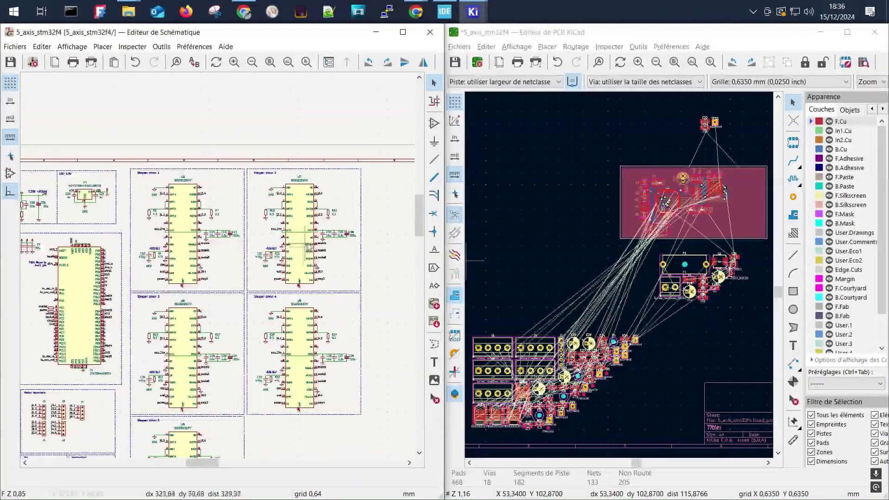
# - Examine the updated PCB layout, including the board outline, the new C22 and TP11 footprints and the power components
pyautogui.moveTo(677, 199); pyautogui.dragTo(596, 289, button='middle')
pyautogui.scroll(2, 610, 252)
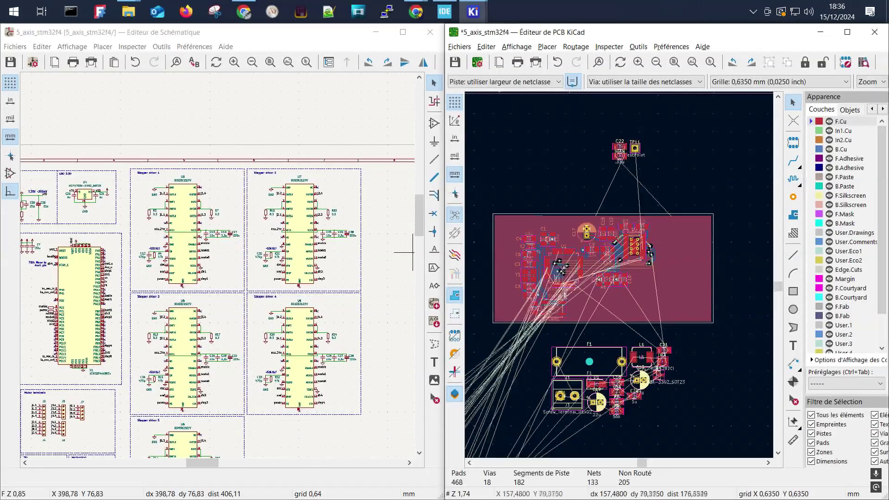
pyautogui.scroll(-3, 583, 333)
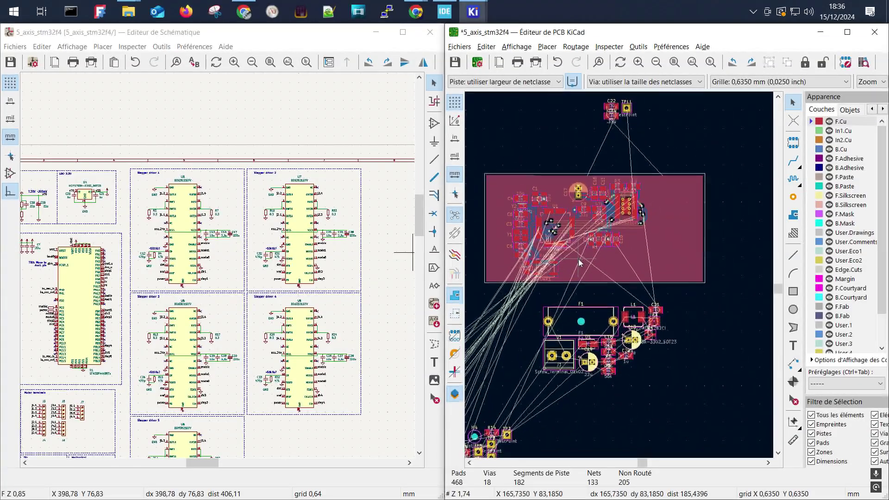
pyautogui.moveTo(611, 308); pyautogui.dragTo(686, 255, button='middle')
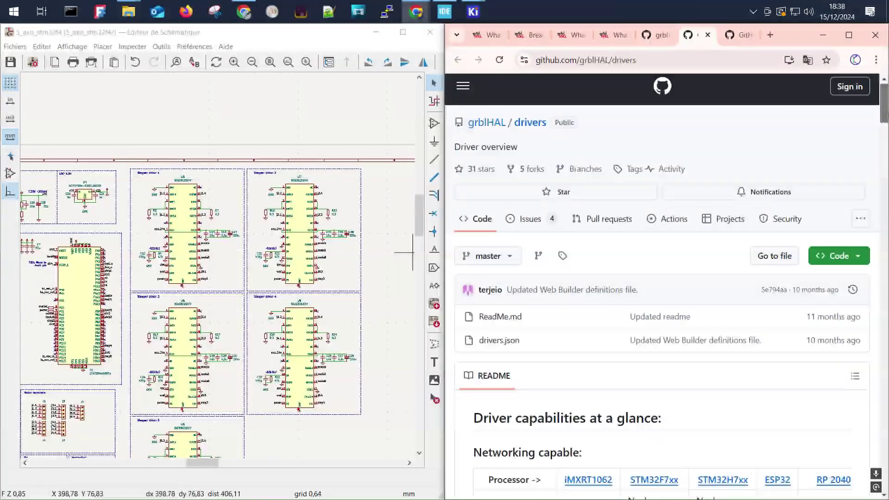
# - Switch to the grblHAL/drivers GitHub page and examine the driver capabilities table alongside the microcontroller section of the schematic
pyautogui.scroll(-2, 663, 288)
pyautogui.scroll(-4, 886, 138)
pyautogui.moveTo(888, 139); pyautogui.dragTo(888, 148)
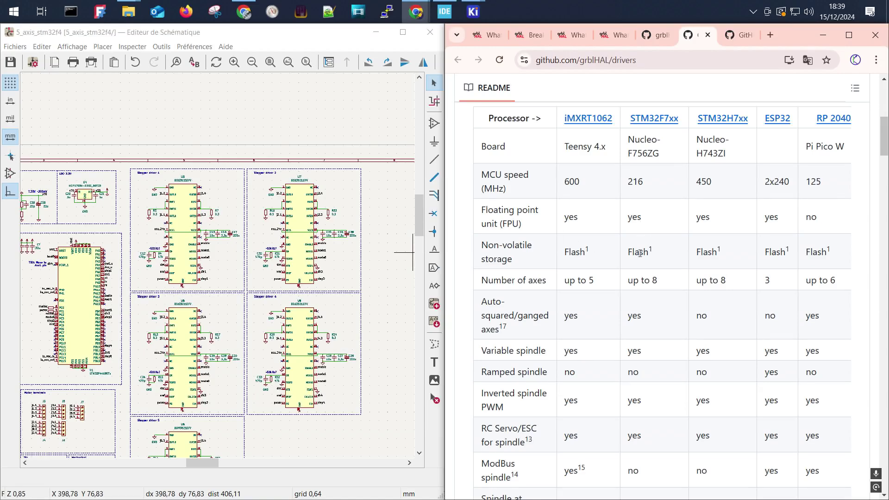
pyautogui.moveTo(111, 255); pyautogui.dragTo(286, 238, button='middle')
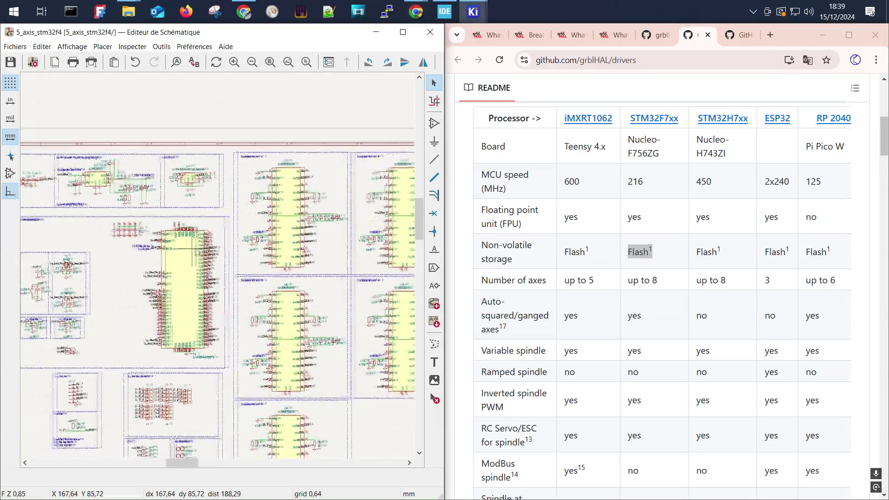
pyautogui.click(587, 250)
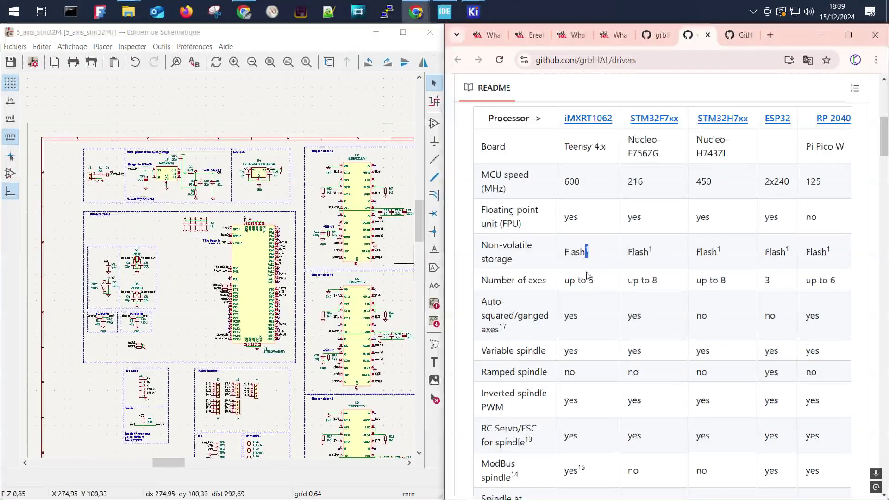
# - Highlight the "Number of axes" row and its STM32F7xx entry, and read further down the driver capabilities table
pyautogui.moveTo(482, 280); pyautogui.dragTo(535, 286)
pyautogui.moveTo(628, 281); pyautogui.dragTo(658, 283)
pyautogui.click(740, 291)
pyautogui.scroll(-2, 836, 272)
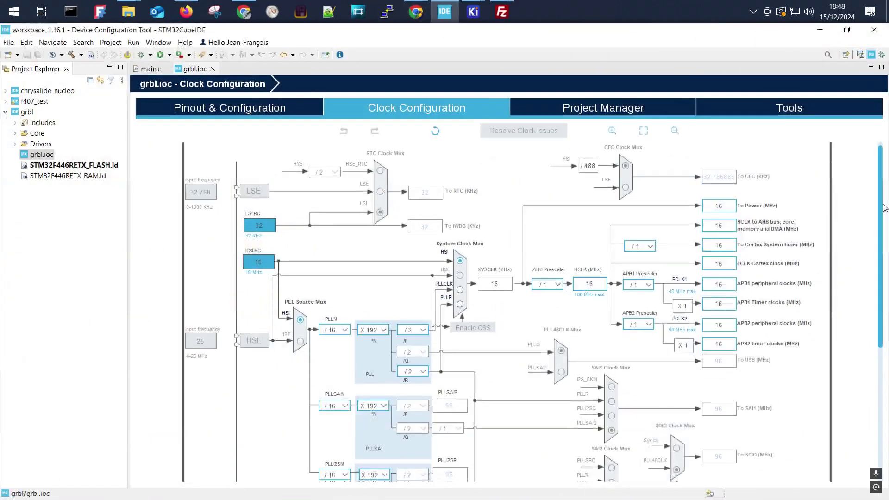
# - Switch to STM32CubeIDE and review the whole clock configuration of grbl.ioc
pyautogui.moveTo(884, 208); pyautogui.dragTo(888, 353)
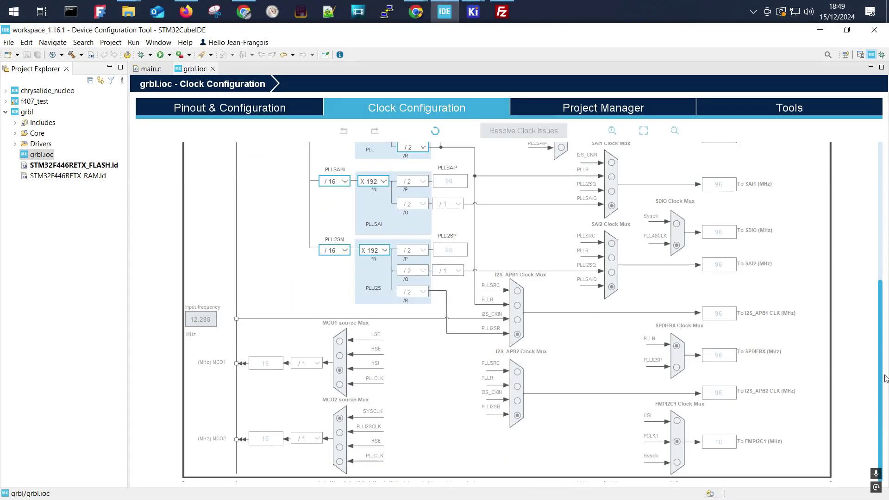
# - Open the Tools page of grbl.ioc and read through the power consumption sequence for the STM32F446RETx
pyautogui.click(808, 109)
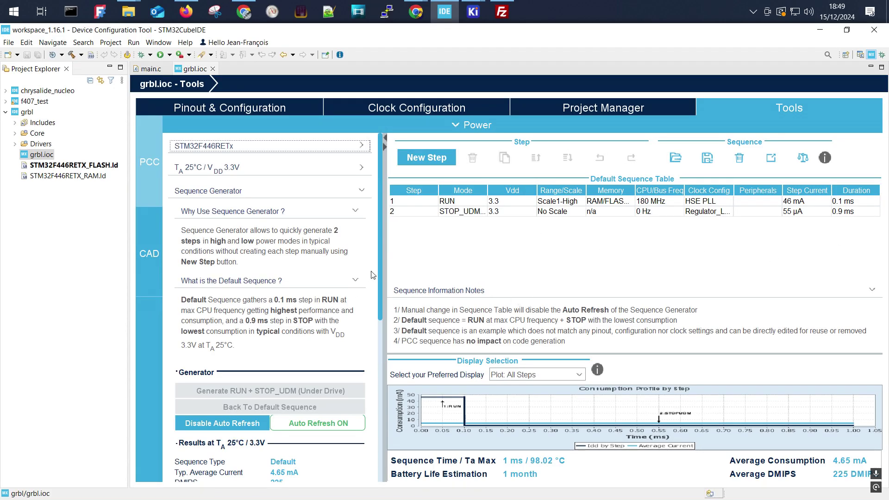
pyautogui.scroll(-8, 371, 279)
pyautogui.scroll(-4, 409, 383)
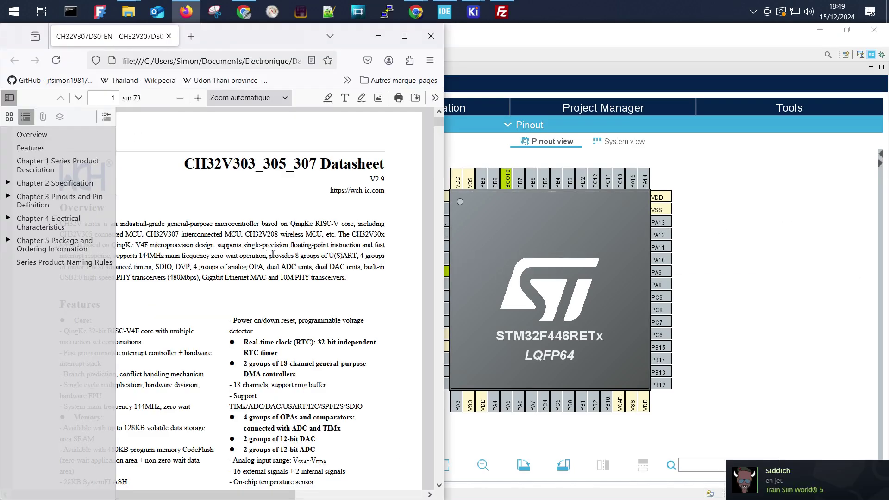
# - Switch to Firefox, check the CH32V303_305_307 datasheet title, and open the STM32F446RE product from ST's STM32F446 line chart
pyautogui.doubleClick(244, 164)
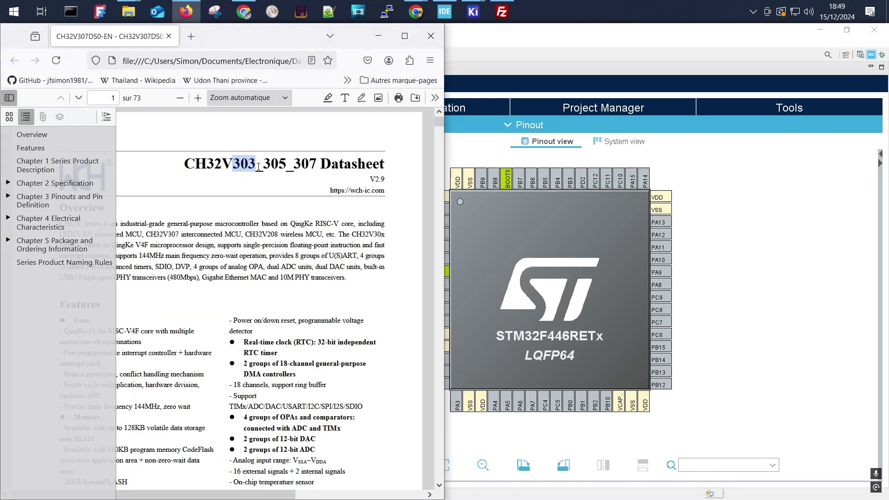
pyautogui.click(300, 283)
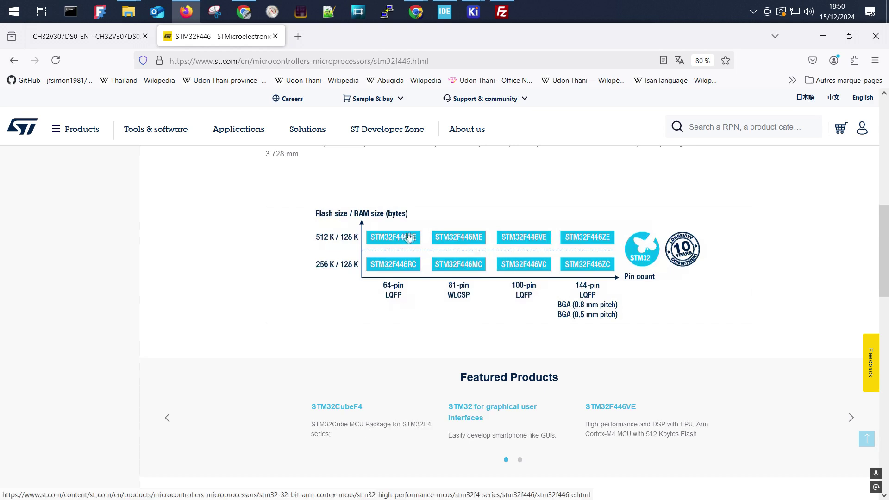
pyautogui.scroll(1, 473, 239)
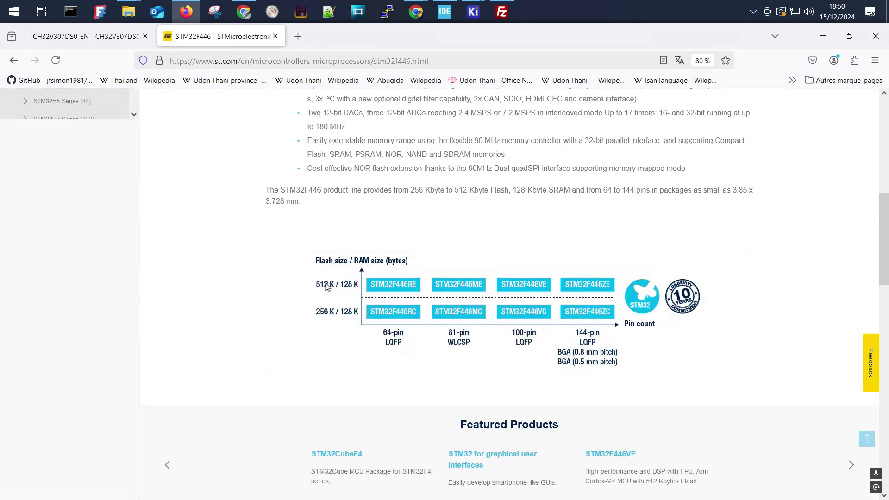
pyautogui.click(401, 286)
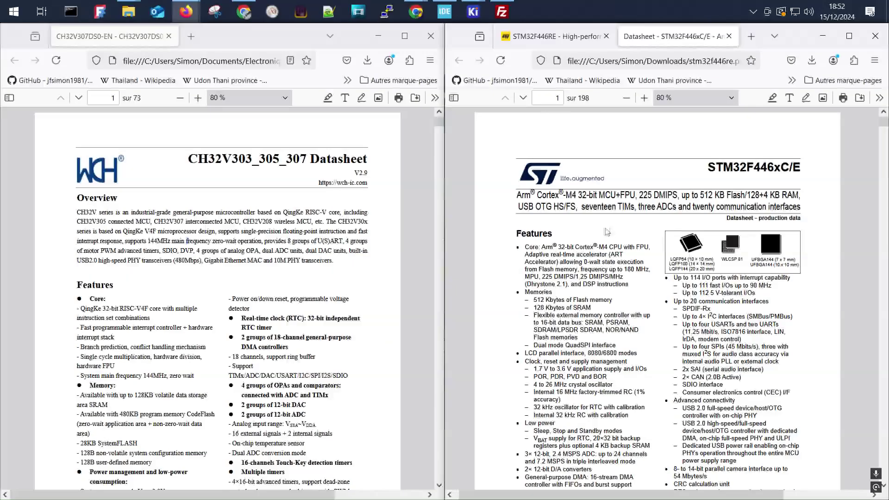
# - Compare the first-page feature lists of the CH32V303_305_307 and STM32F446xC/E datasheets side by side, including the STM32's communication interfaces
pyautogui.middleClick(328, 207)
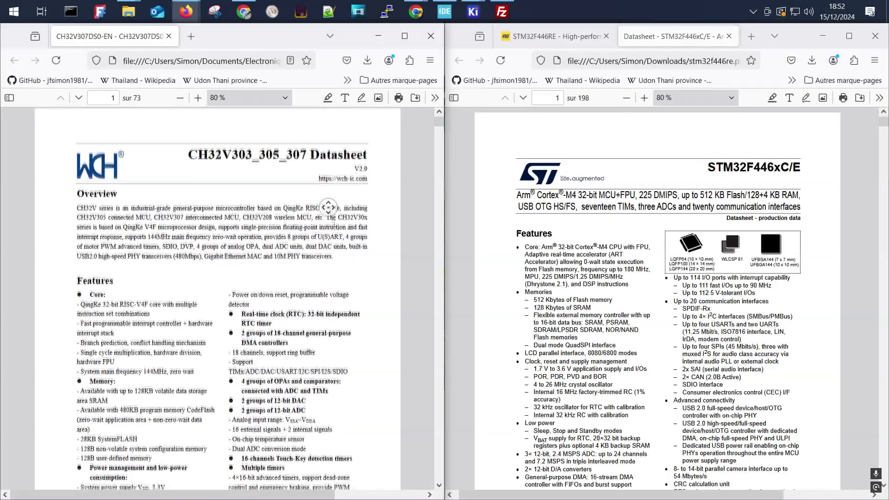
pyautogui.scroll(-3, 759, 220)
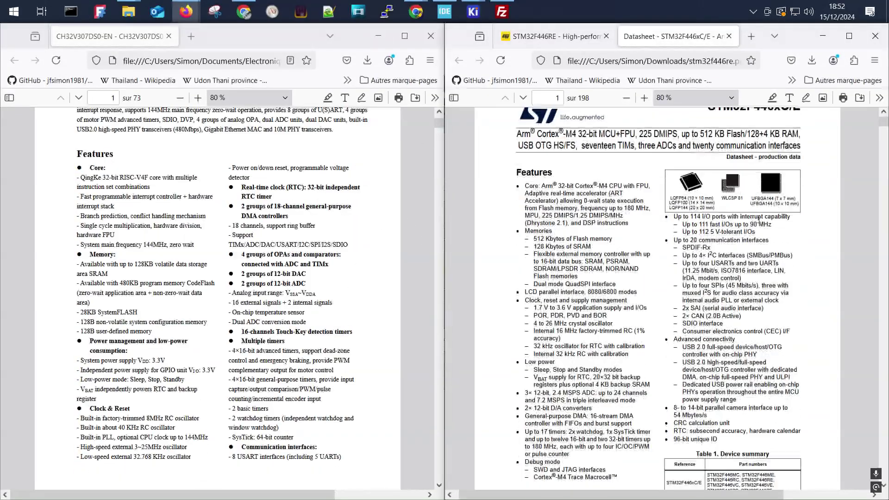
pyautogui.moveTo(684, 240); pyautogui.dragTo(715, 251)
pyautogui.click(716, 252)
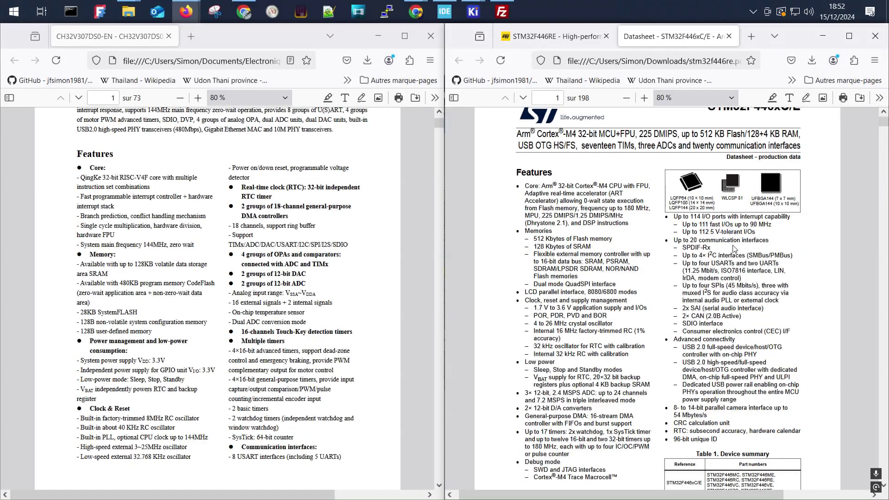
# - Highlight the system main frequency in the CH32V datasheet's core features and compare it with the STM32F446 core description
pyautogui.click(78, 233)
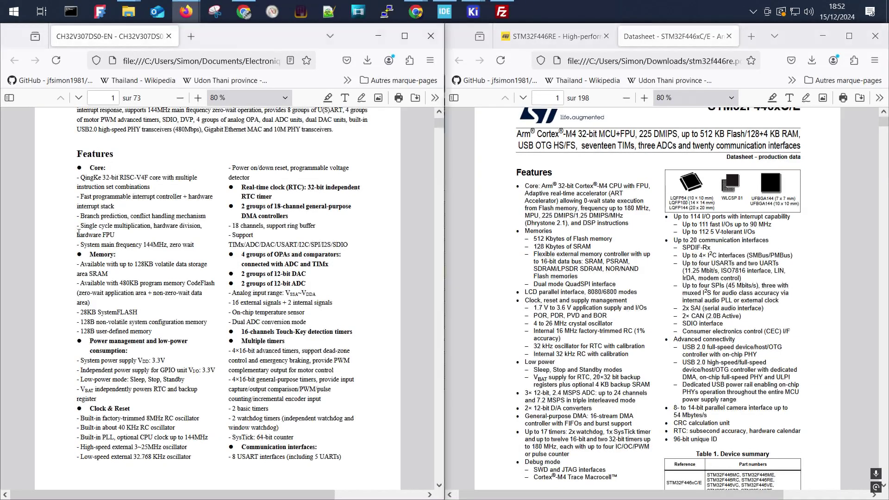
pyautogui.click(124, 238)
pyautogui.moveTo(132, 243); pyautogui.dragTo(172, 244)
pyautogui.doubleClick(150, 247)
pyautogui.click(650, 261)
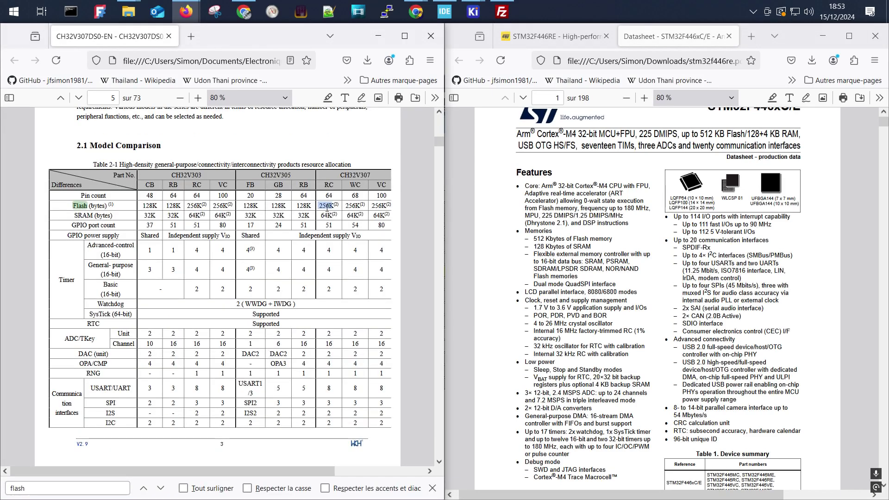
# - Close the "flash" search and highlight the CH32V307 RC's SRAM size in the Model Comparison table
pyautogui.press('Escape')
pyautogui.doubleClick(328, 216)
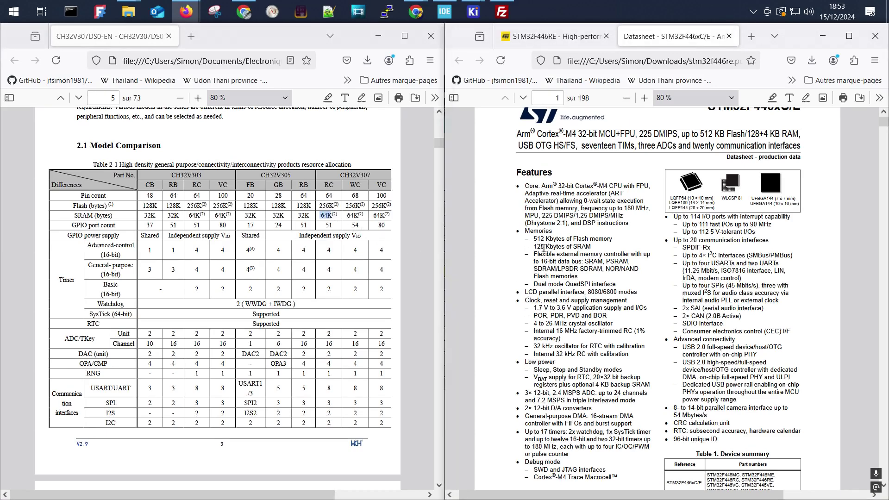
pyautogui.click(330, 222)
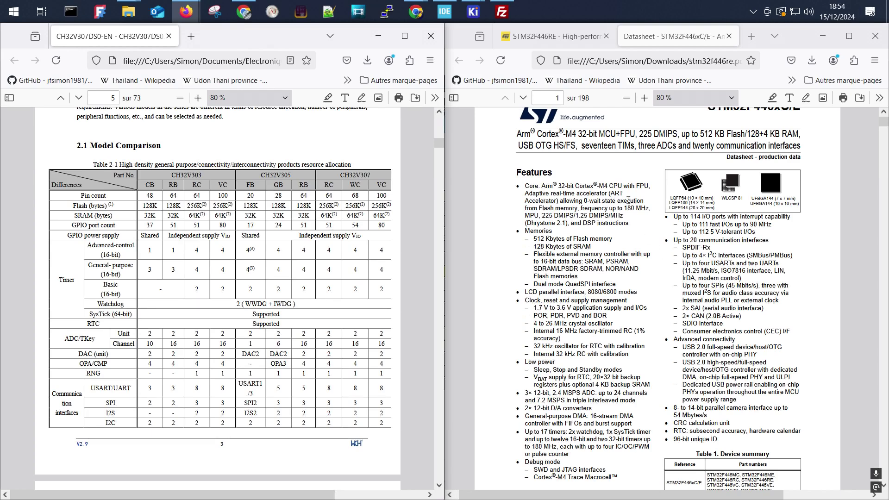
# - Return to the CH32V datasheet's first page and highlight the QingKe 32-bit RISC-V4F core line beside the STM32F446 features
pyautogui.press('Home')
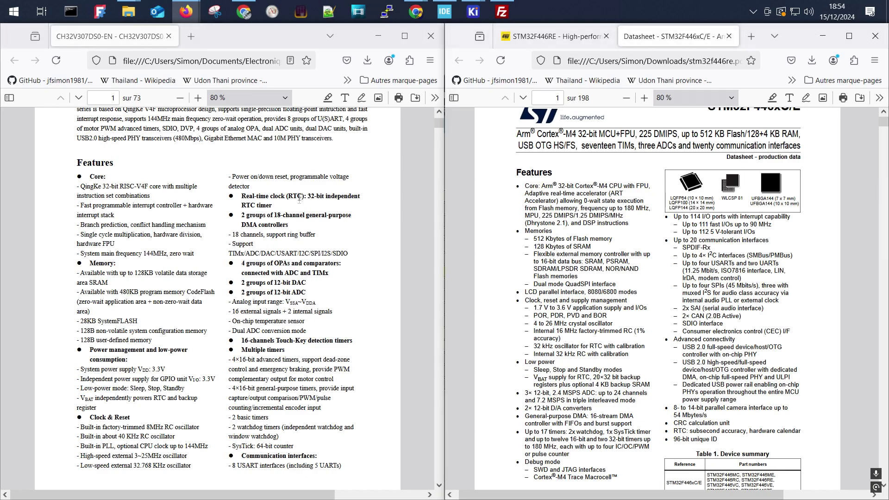
pyautogui.scroll(1, 558, 226)
pyautogui.scroll(-2, 559, 226)
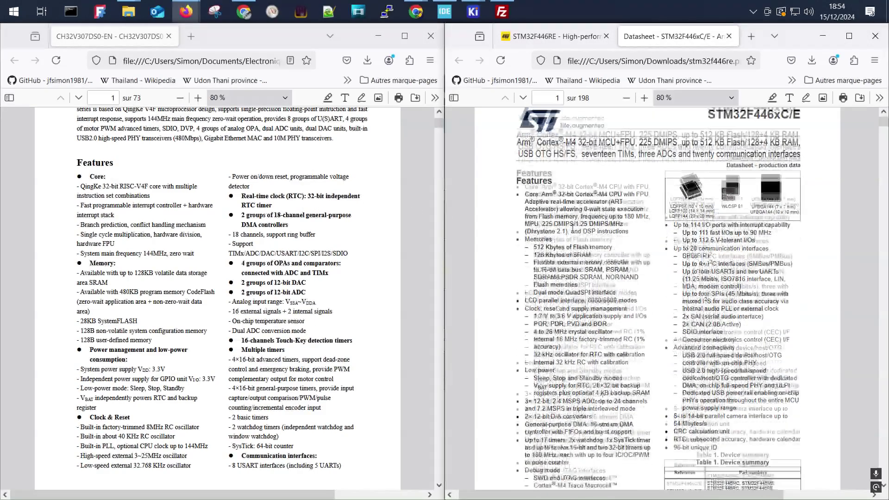
pyautogui.moveTo(91, 186); pyautogui.dragTo(146, 186)
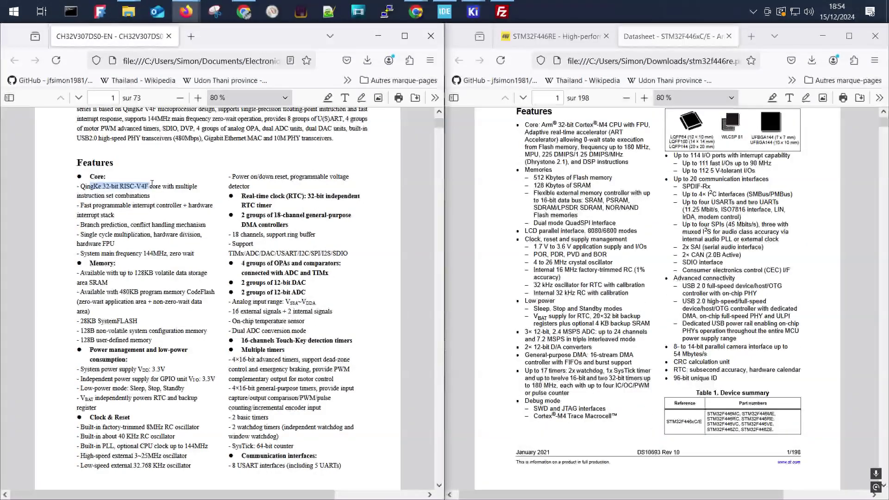
pyautogui.click(145, 184)
pyautogui.moveTo(79, 186); pyautogui.dragTo(98, 184)
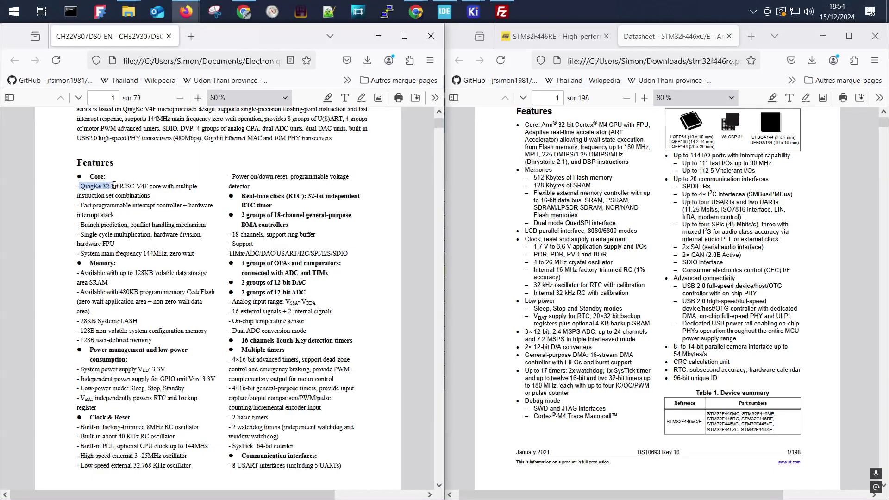
pyautogui.moveTo(129, 188); pyautogui.dragTo(139, 187)
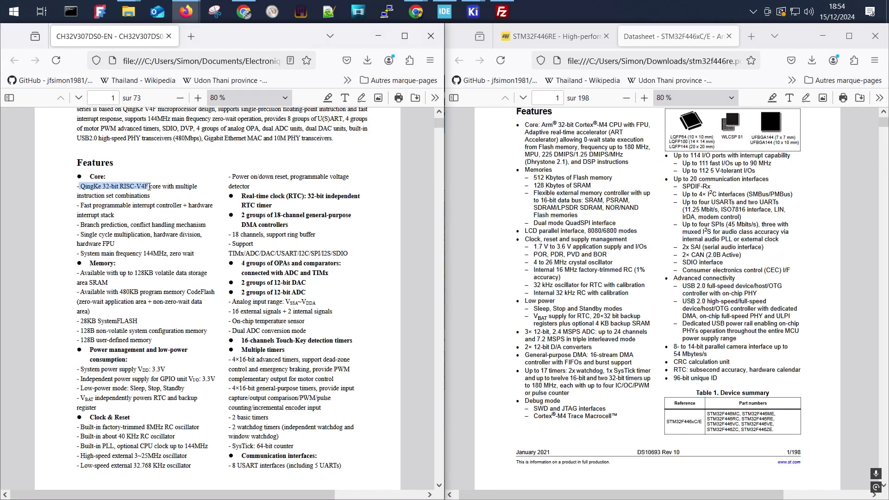
pyautogui.moveTo(163, 187); pyautogui.dragTo(190, 187)
pyautogui.moveTo(152, 195)
pyautogui.mouseDown()
pyautogui.moveTo(110, 192)
pyautogui.moveTo(139, 195)
pyautogui.mouseUp()
pyautogui.click(110, 192)
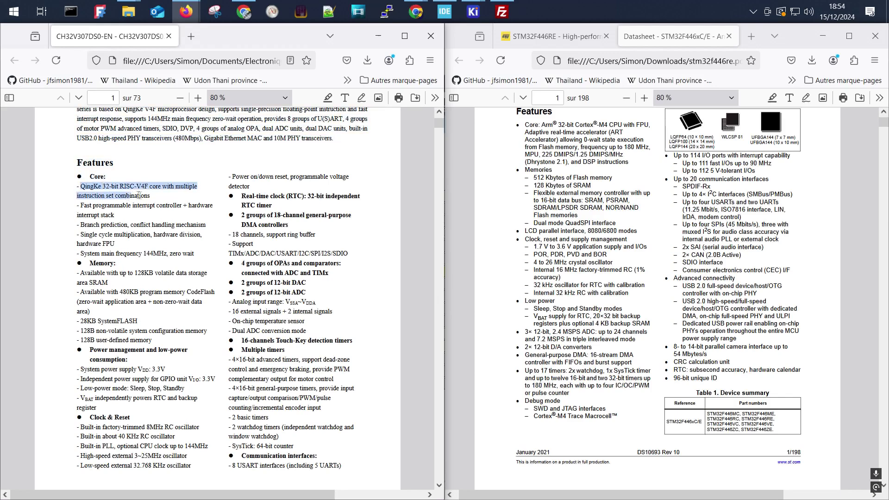
# - Highlight the CH32V branch prediction, single-cycle multiplication and hardware FPU lines, and read on through the communication interfaces
pyautogui.moveTo(80, 225); pyautogui.dragTo(115, 244)
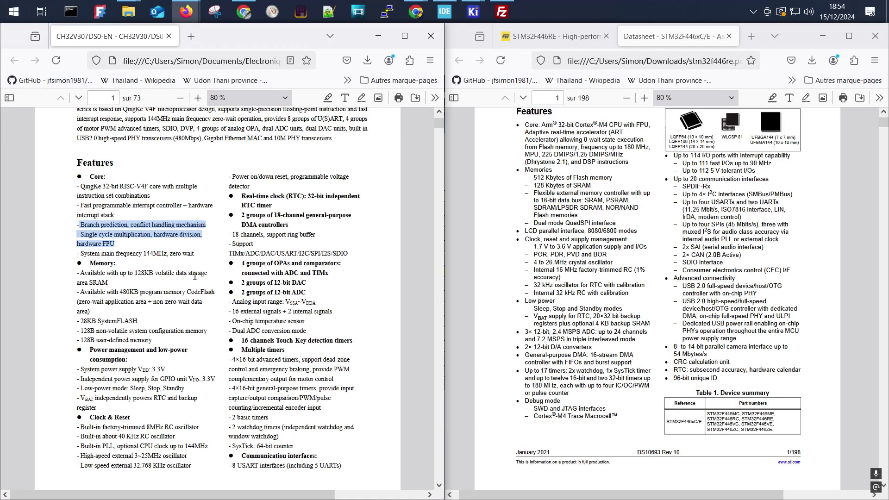
pyautogui.click(312, 327)
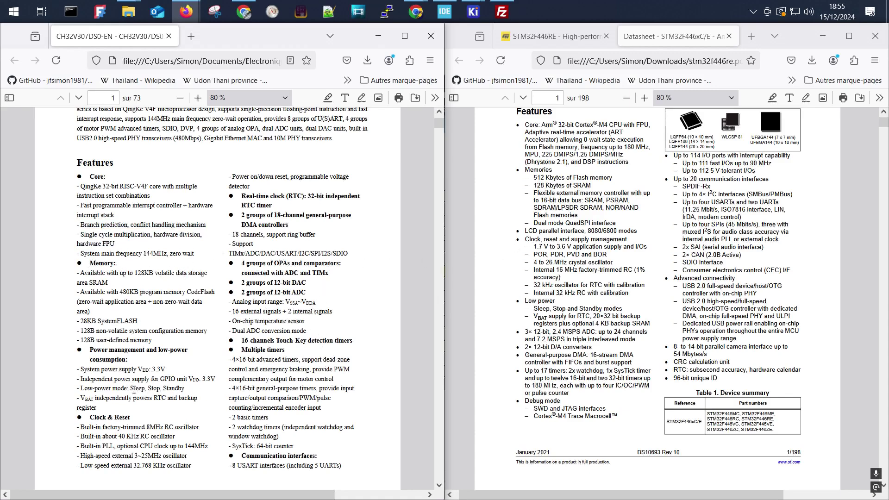
pyautogui.scroll(-5, 301, 308)
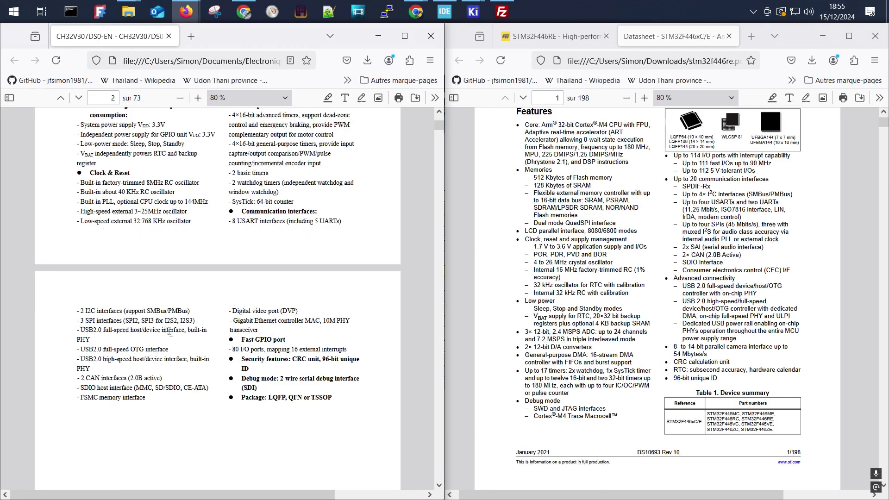
pyautogui.scroll(4, 224, 309)
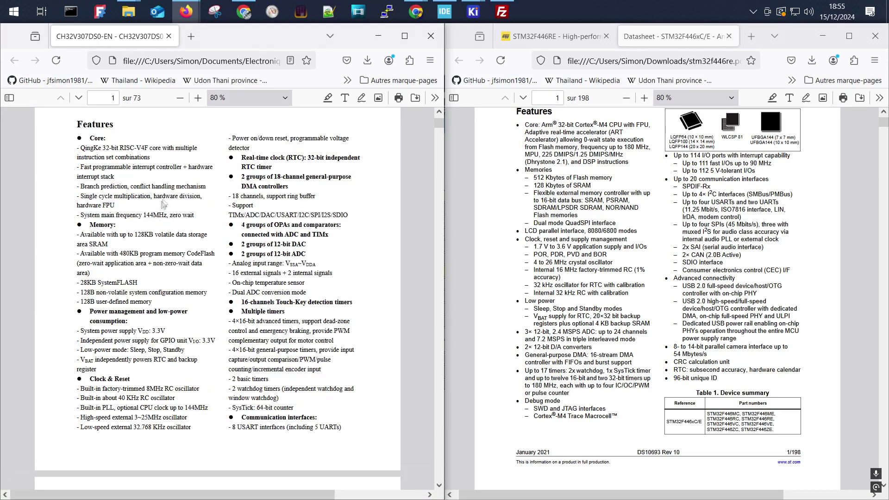
pyautogui.click(110, 206)
# - Minimize both datasheet windows, switch to the 5_axis_stm32f4 schematic in KiCad, and examine the microcontroller and stepper driver blocks
pyautogui.click(378, 36)
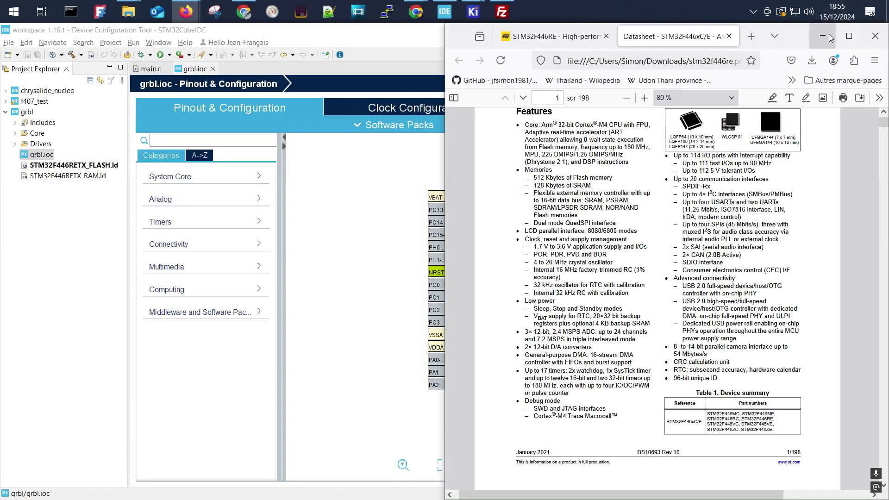
pyautogui.click(830, 36)
pyautogui.hotkey('alt', 'Tab')
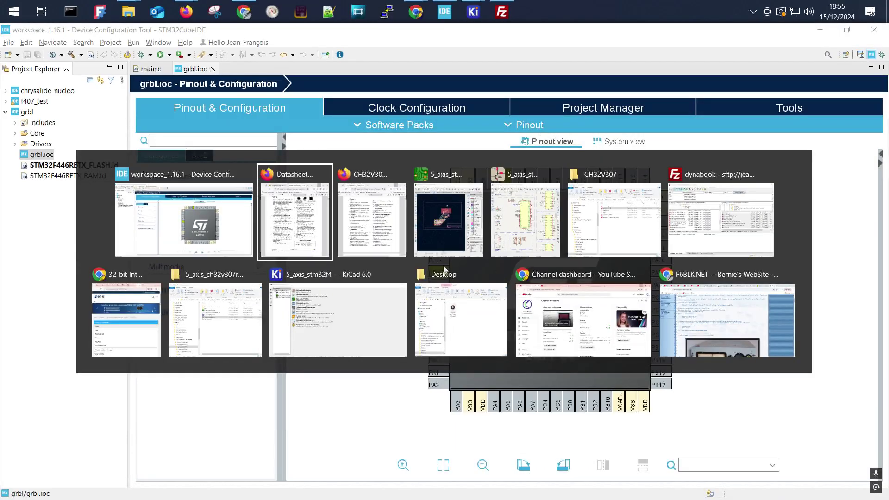
pyautogui.click(519, 236)
pyautogui.moveTo(129, 240); pyautogui.dragTo(195, 241, button='middle')
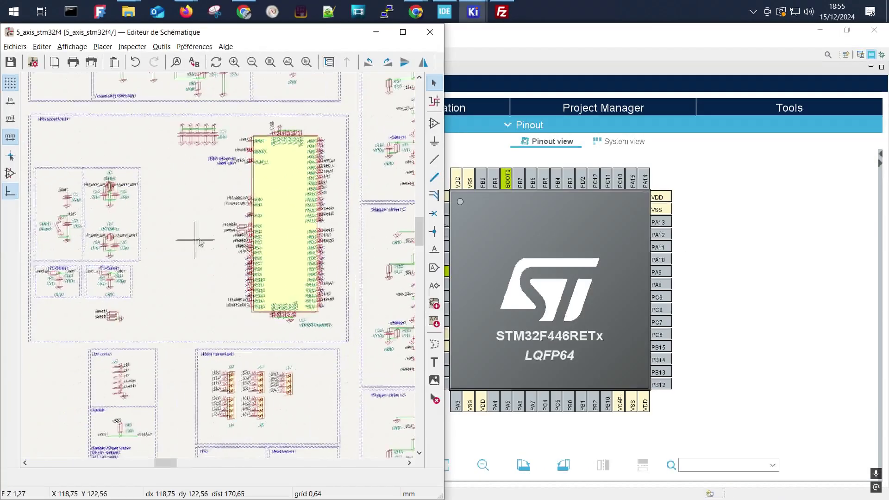
pyautogui.scroll(-5, 194, 241)
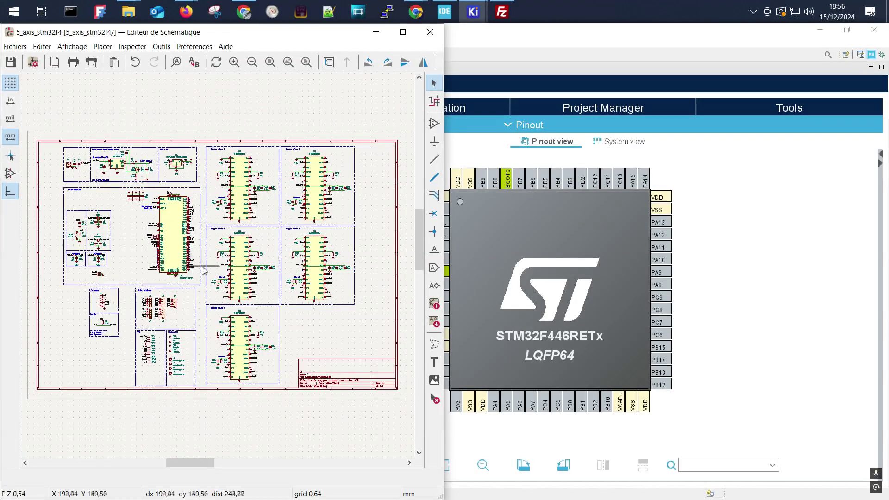
pyautogui.moveTo(170, 213); pyautogui.dragTo(174, 228, button='middle')
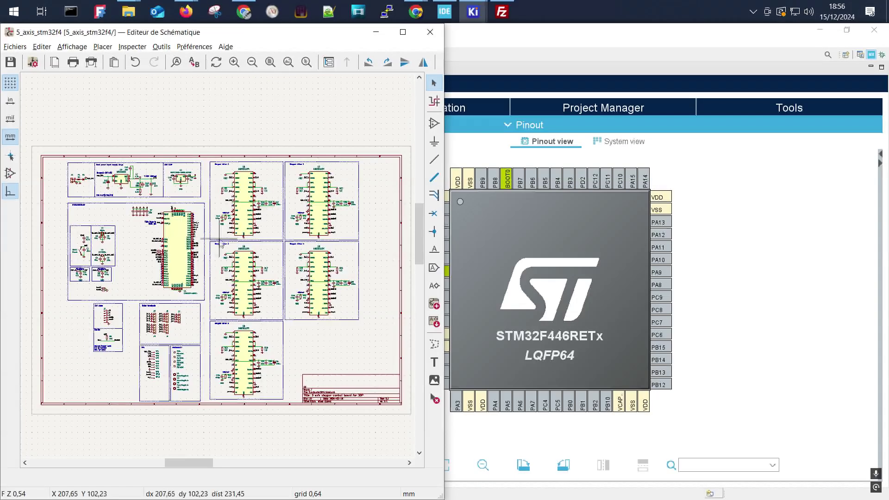
pyautogui.scroll(2, 222, 243)
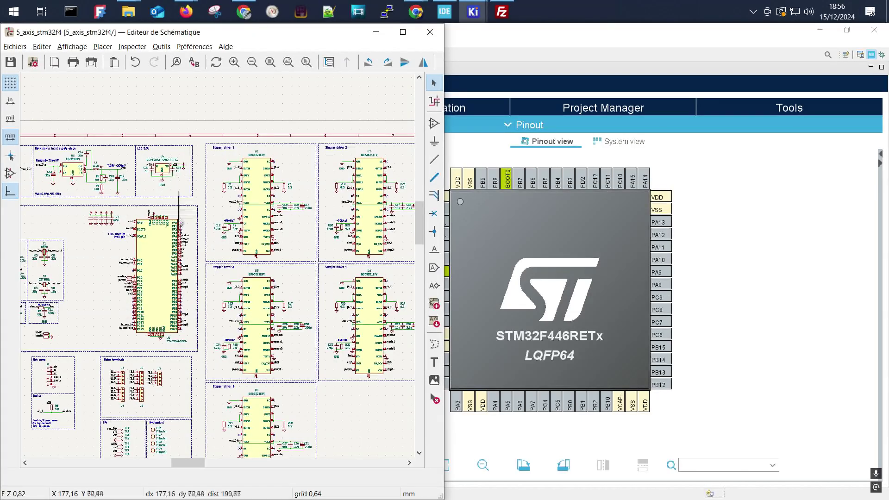
pyautogui.moveTo(162, 301); pyautogui.dragTo(220, 255, button='middle')
# - Bring the whole STM32F446RETx pinout into view beside the schematic and examine the stepper drivers and the overall sheet
pyautogui.moveTo(603, 233); pyautogui.dragTo(669, 228)
pyautogui.hotkey('alt', 'Tab')
pyautogui.moveTo(311, 314); pyautogui.dragTo(252, 302, button='middle')
pyautogui.moveTo(308, 288); pyautogui.dragTo(285, 300, button='middle')
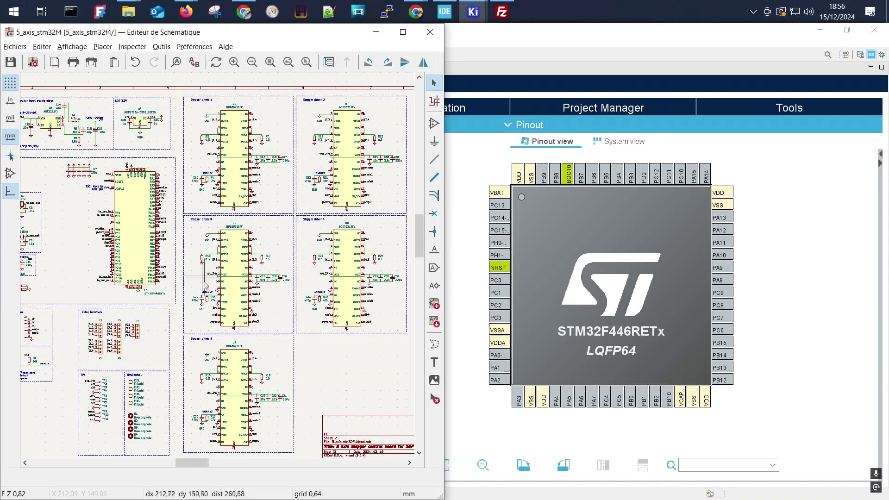
pyautogui.scroll(-2, 211, 260)
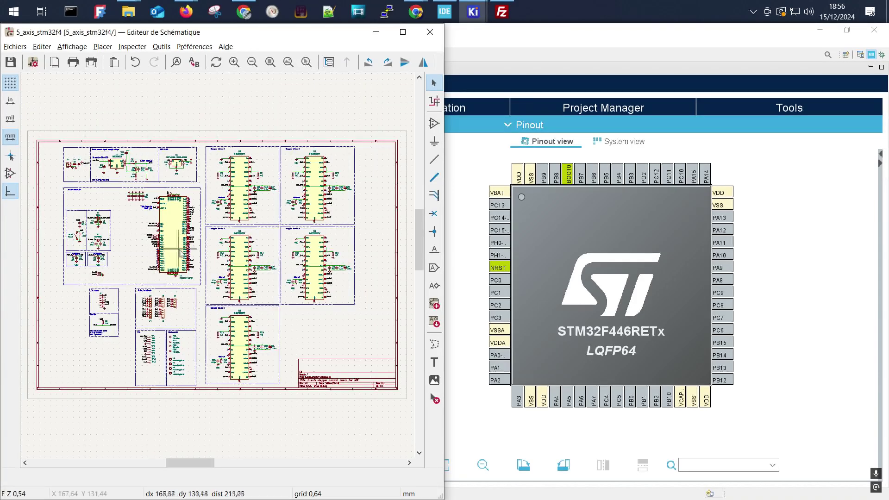